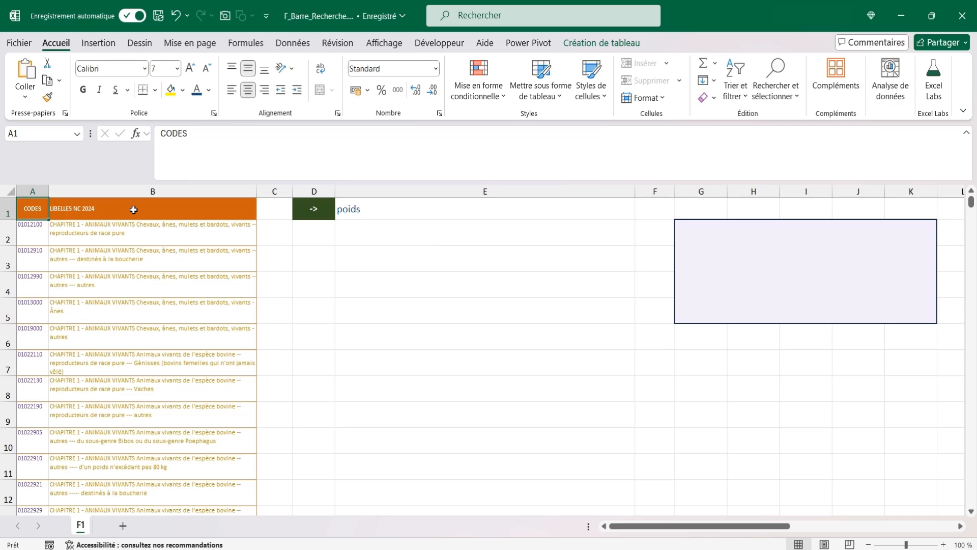
- Look through the CODES and LIBELLES NC 2024 table and check the search term cell E1
click(135, 232)
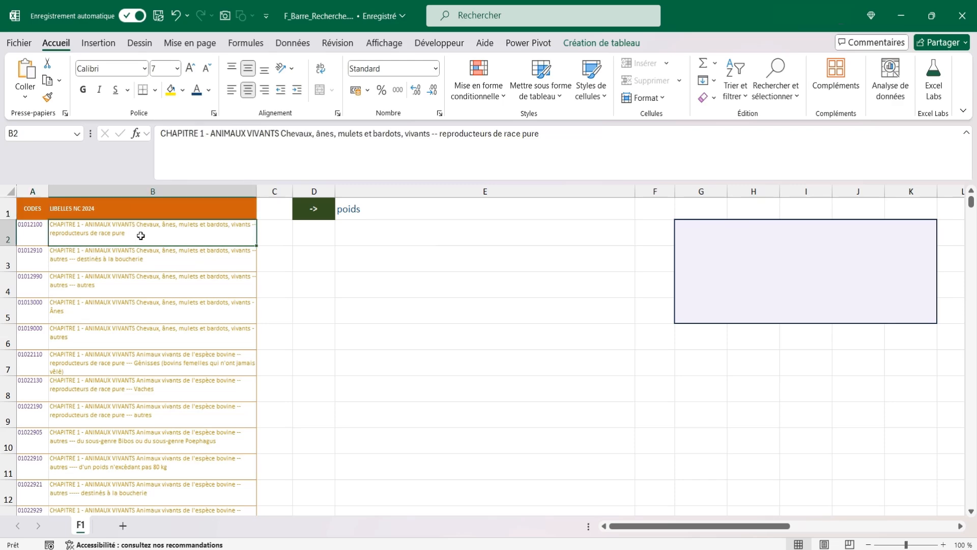
scroll(134, 289, down, 6)
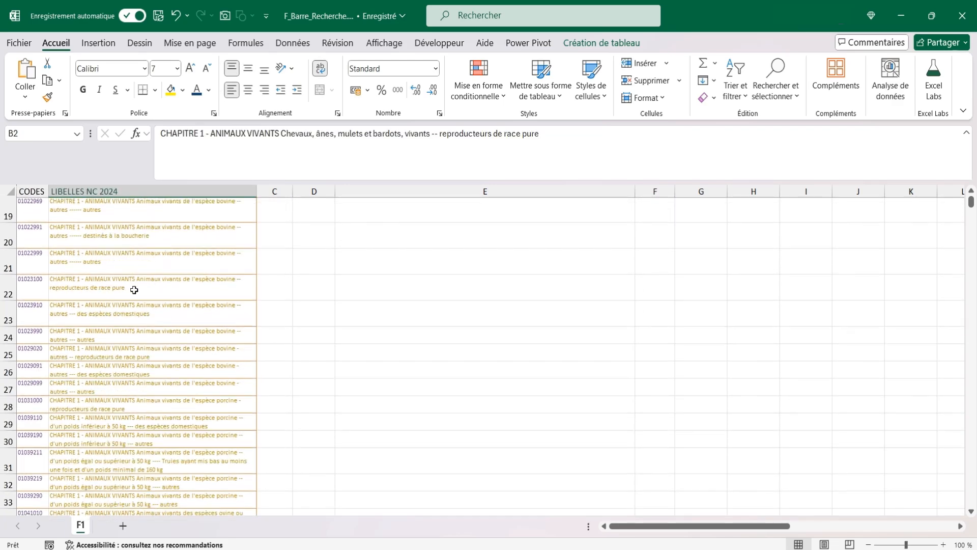
scroll(134, 289, down, 8)
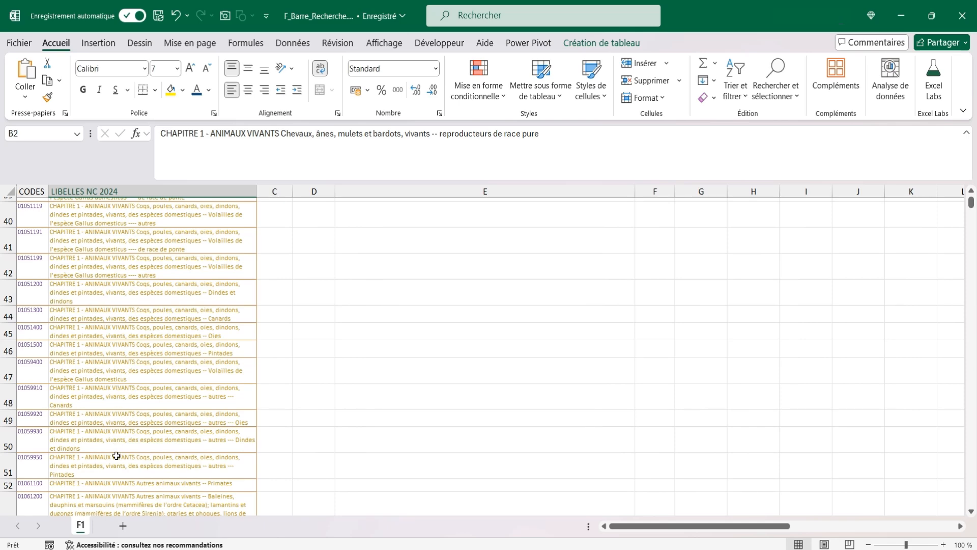
scroll(117, 456, down, 2)
scroll(116, 456, down, 3)
scroll(117, 455, up, 20)
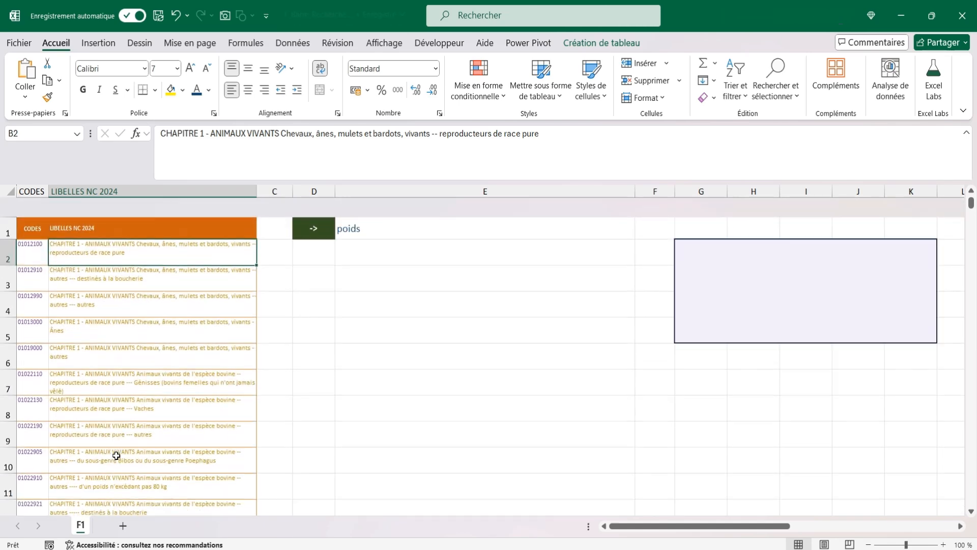
click(383, 209)
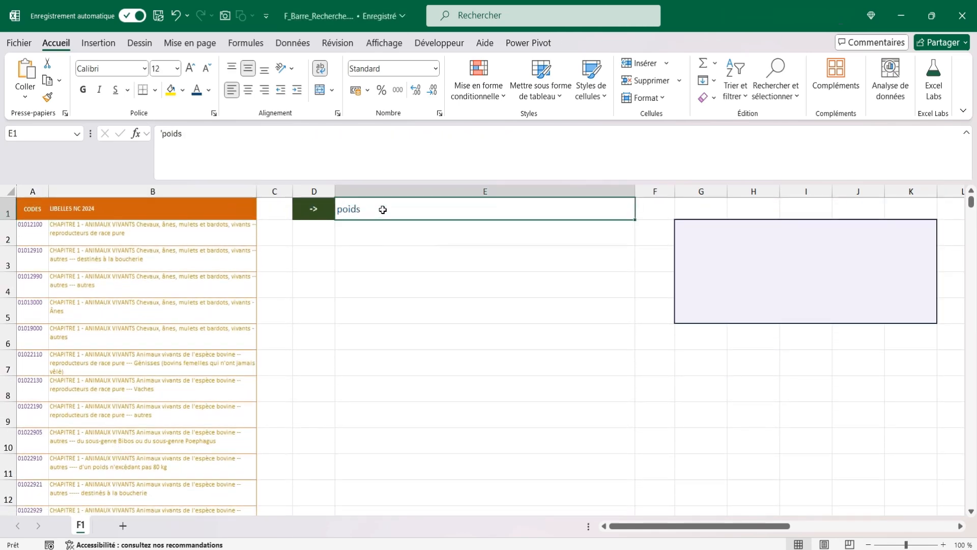
- Enter =CHERCHE($E$1;A2:B2) in cell D2 to search the first table row for the E1 term, and check both results
click(313, 231)
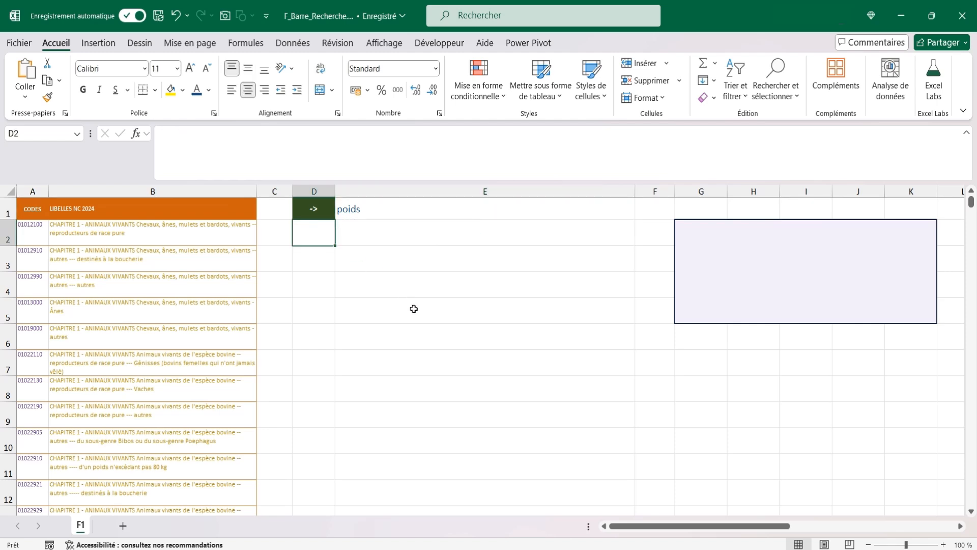
text(=c)
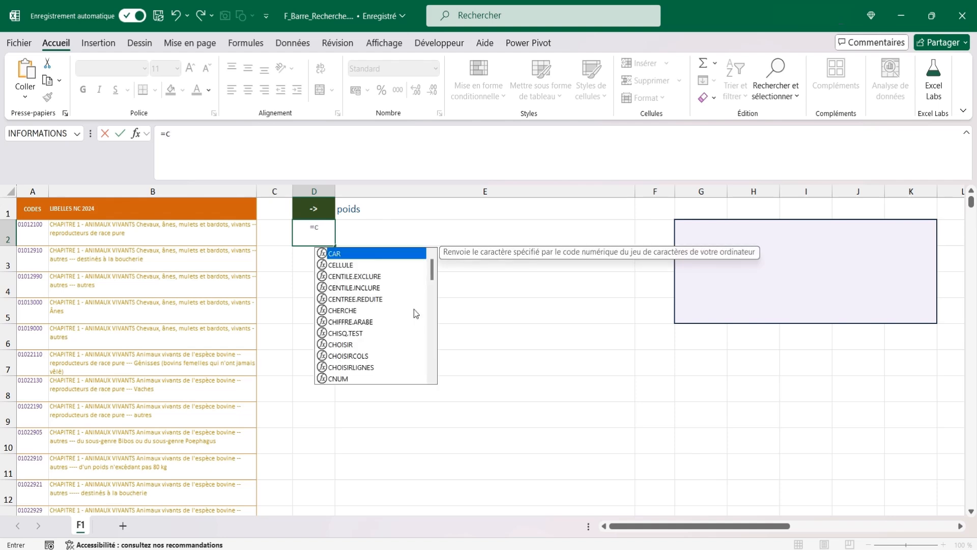
text(herche)
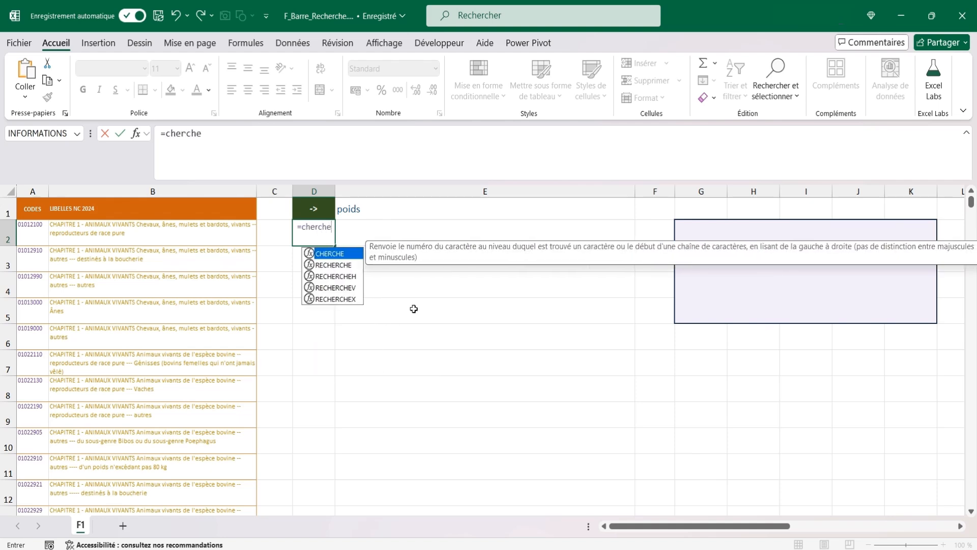
text(()
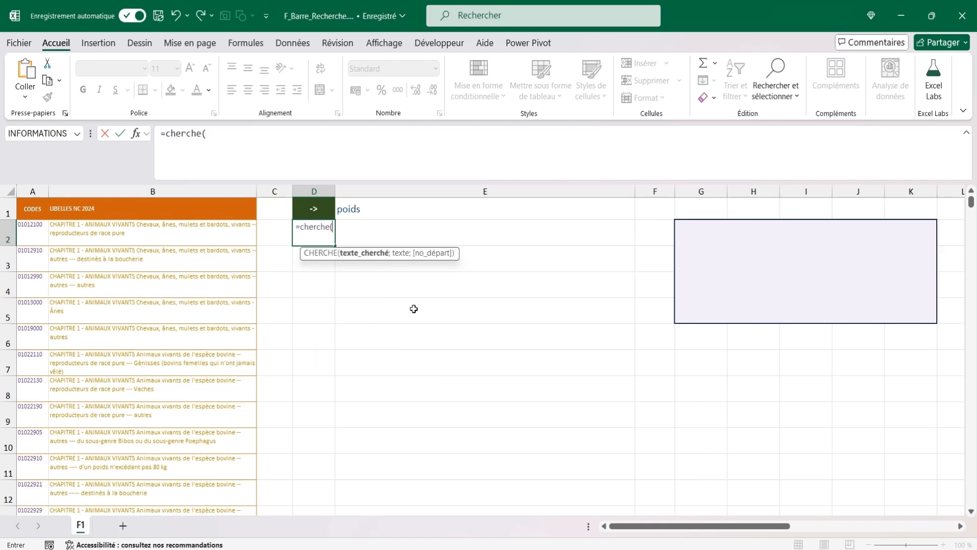
click(393, 208)
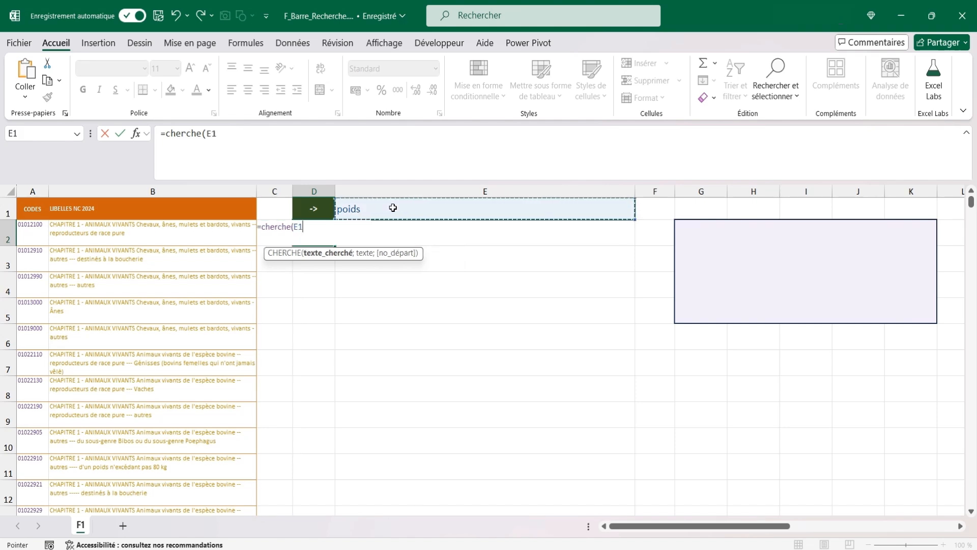
key(F4)
text(;)
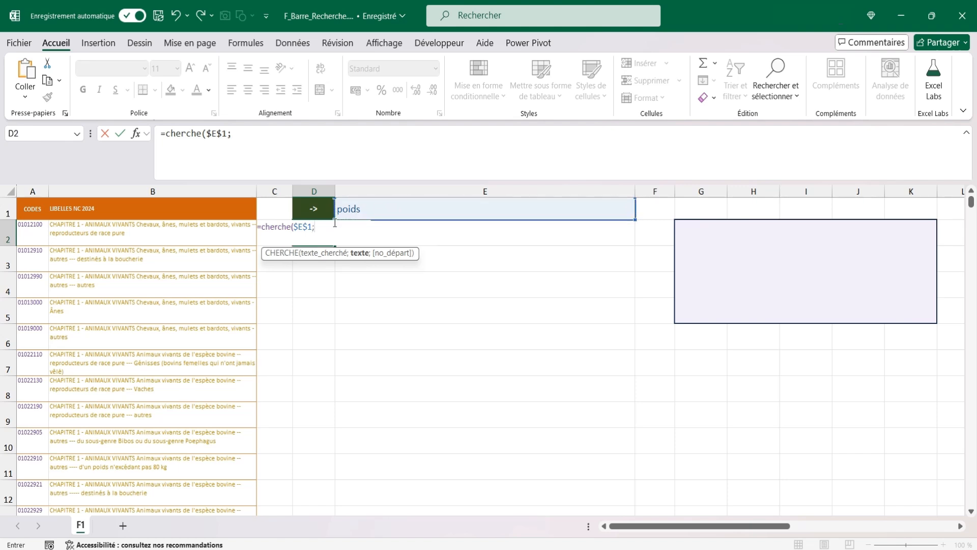
drag(25, 231, 170, 238)
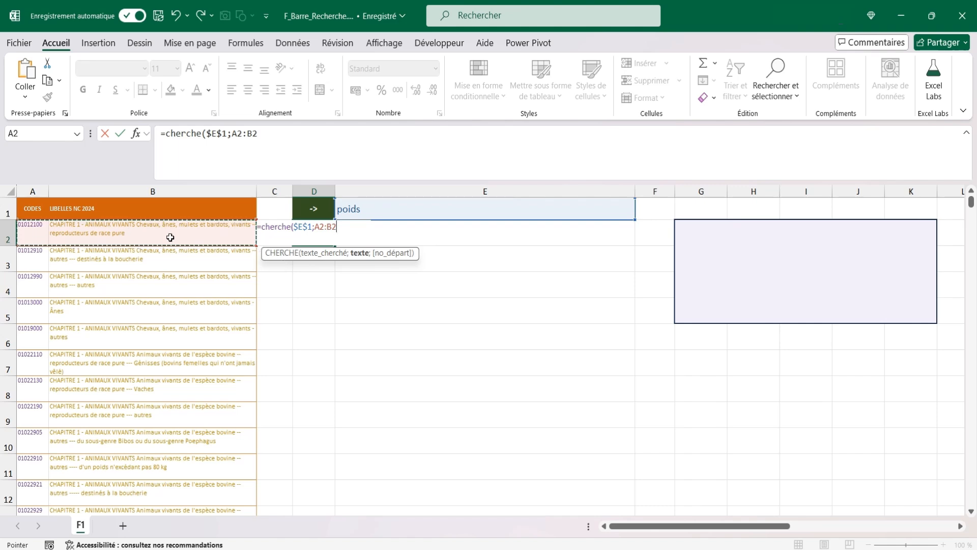
text())
key(Return)
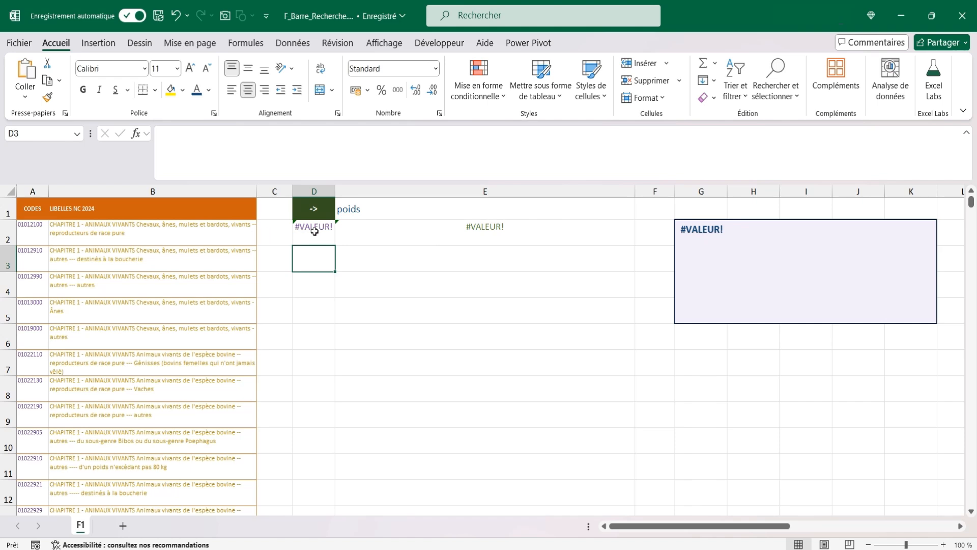
click(314, 232)
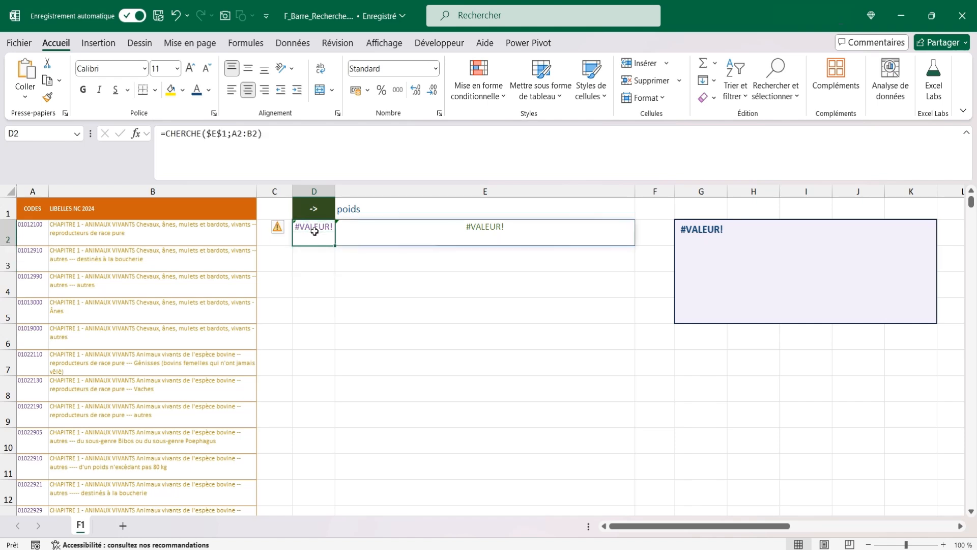
click(406, 232)
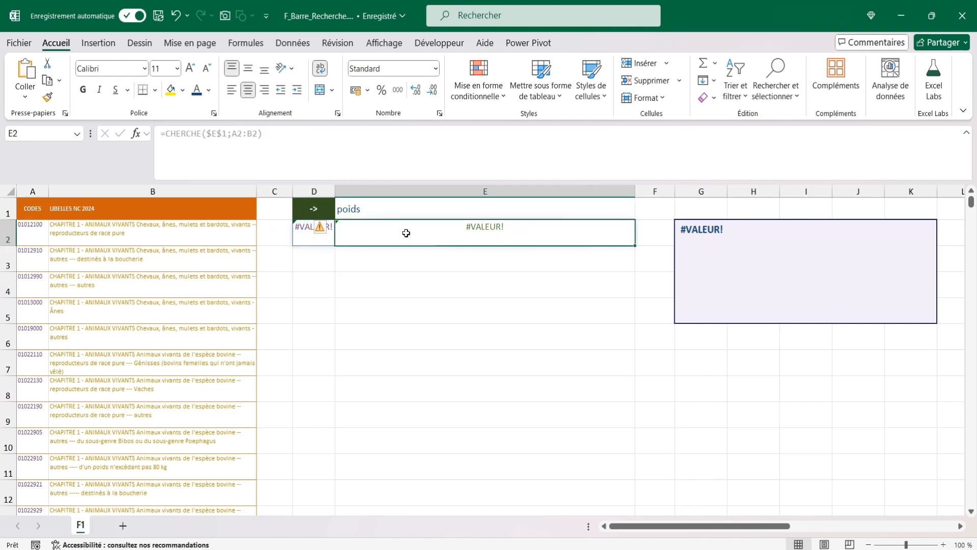
- Set the search term in E1 to "cha" and compare the result with the label in B2
click(361, 209)
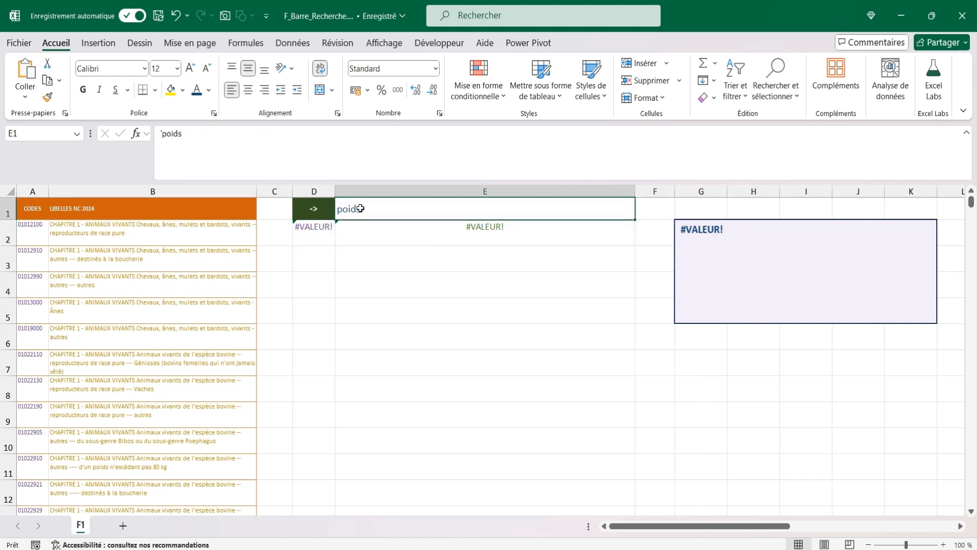
text(cha)
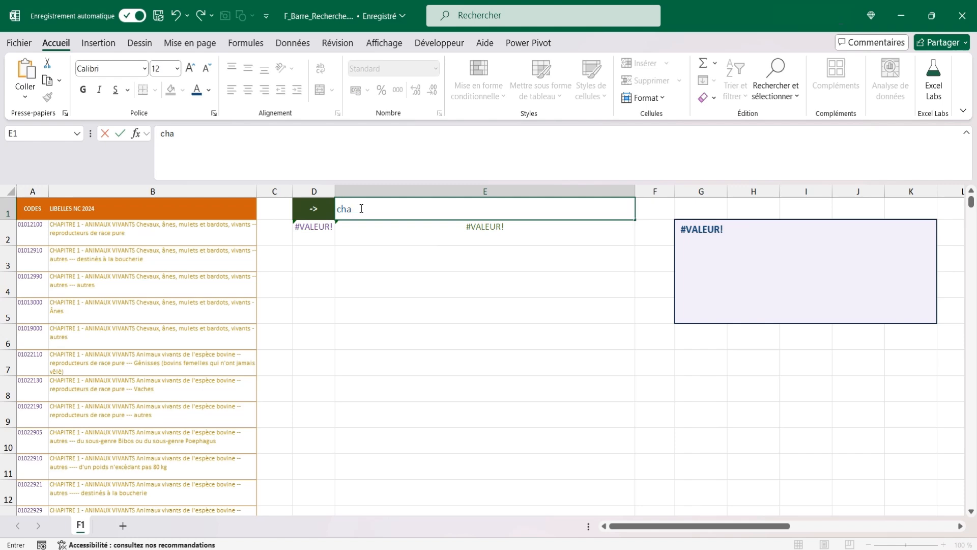
key(Return)
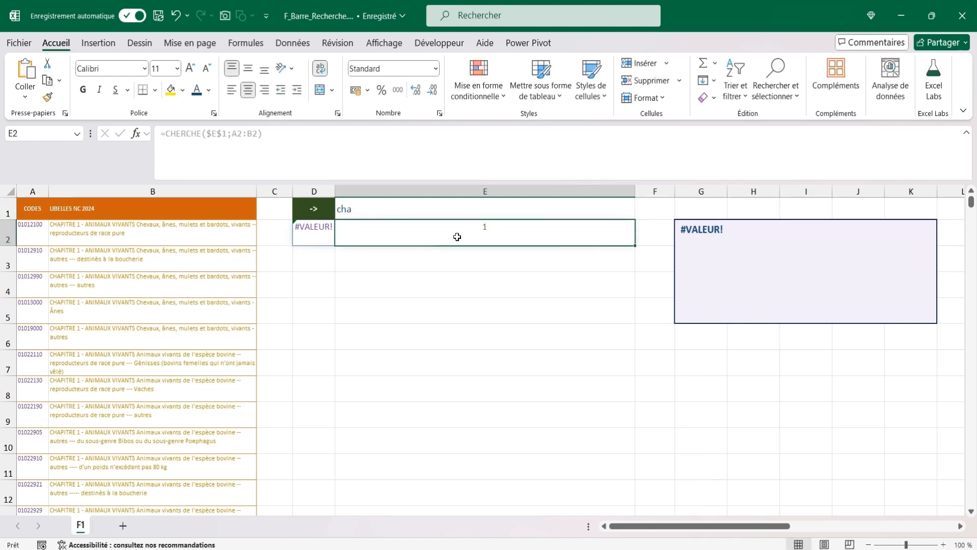
click(55, 228)
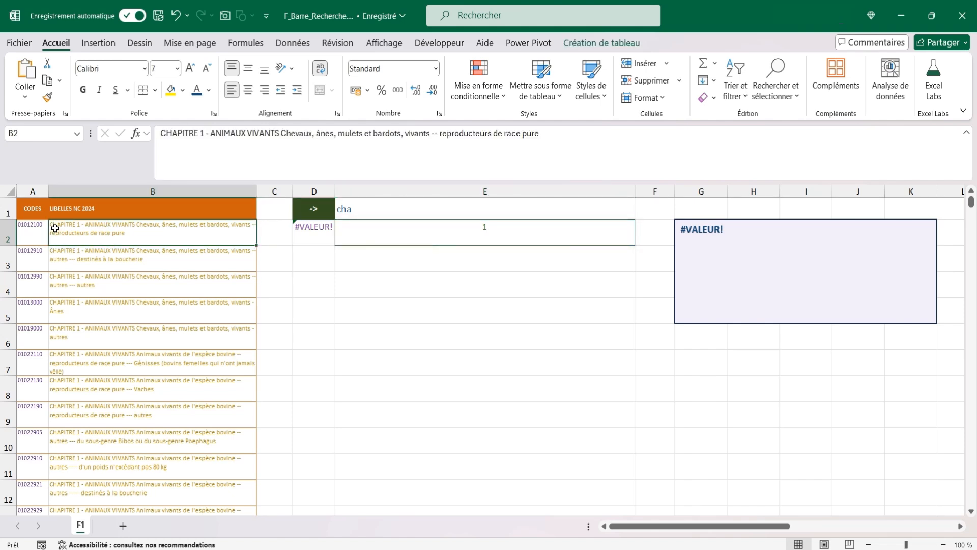
- Nest the D2 formula in the NB function so it reads =NB(CHERCHE($E$1;A2:B2))
click(303, 227)
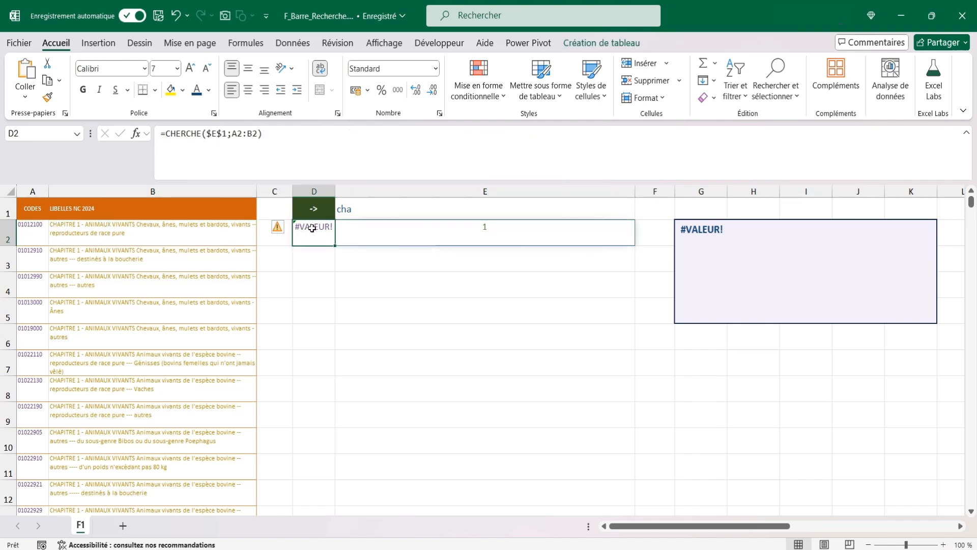
click(166, 134)
text(nb)
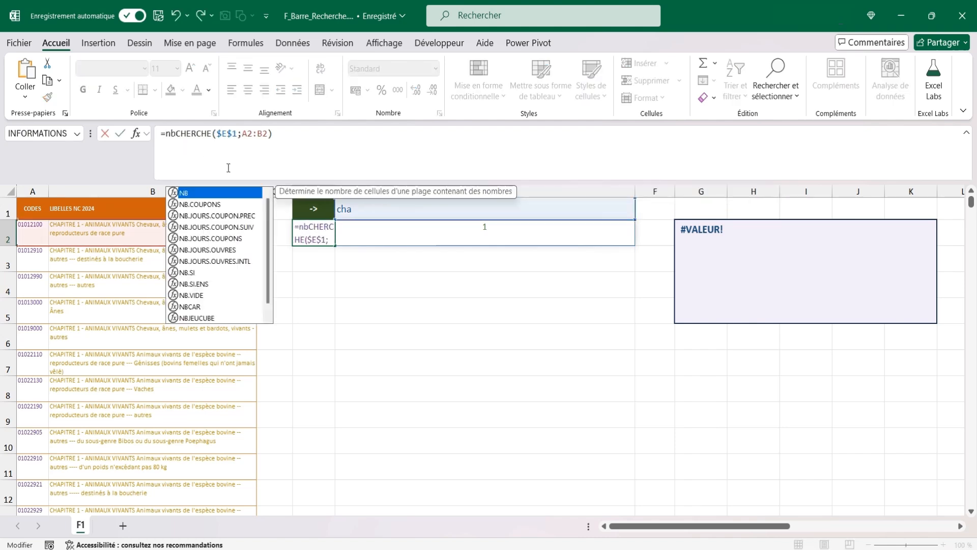
text(()
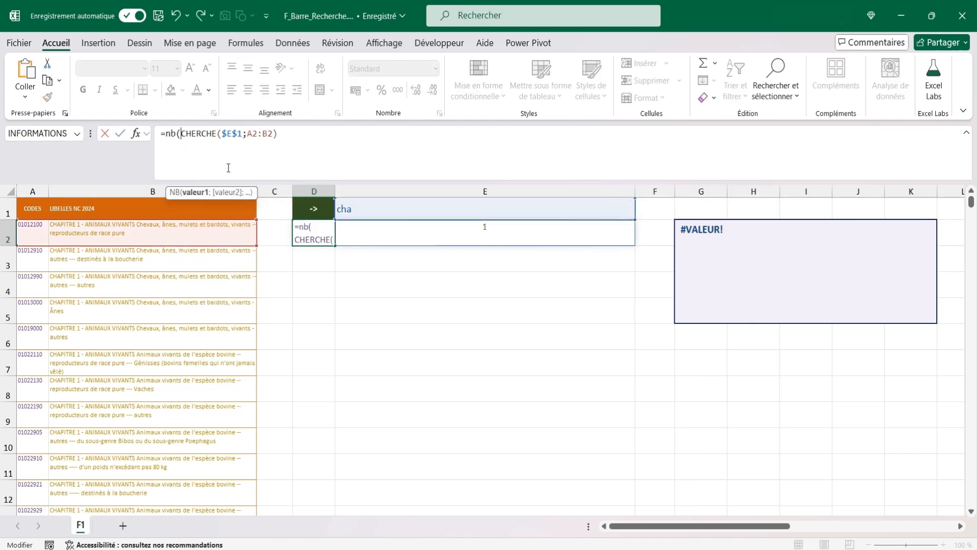
click(284, 135)
text())
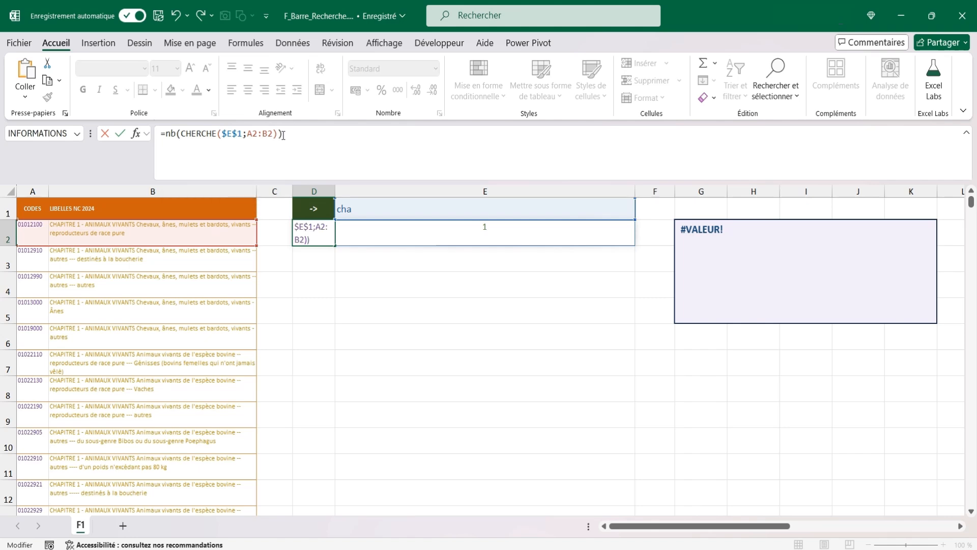
key(Return)
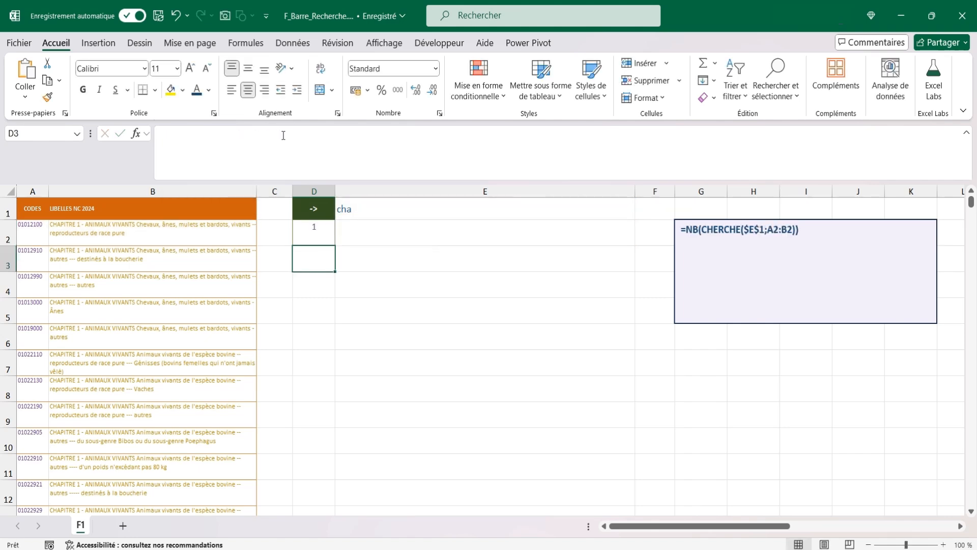
- Copy the D2 formula down to D11 and set the search term in E1 to "poids"
click(318, 235)
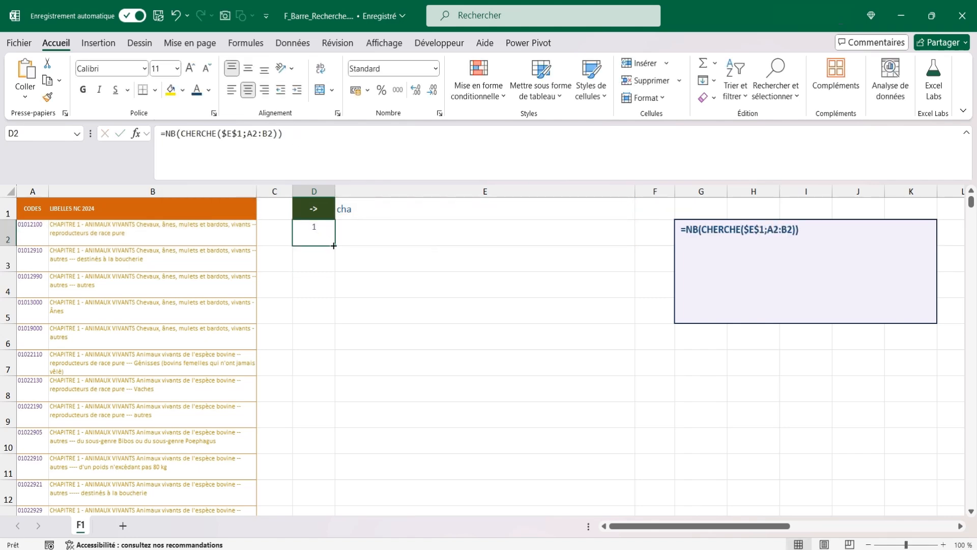
drag(335, 246, 331, 481)
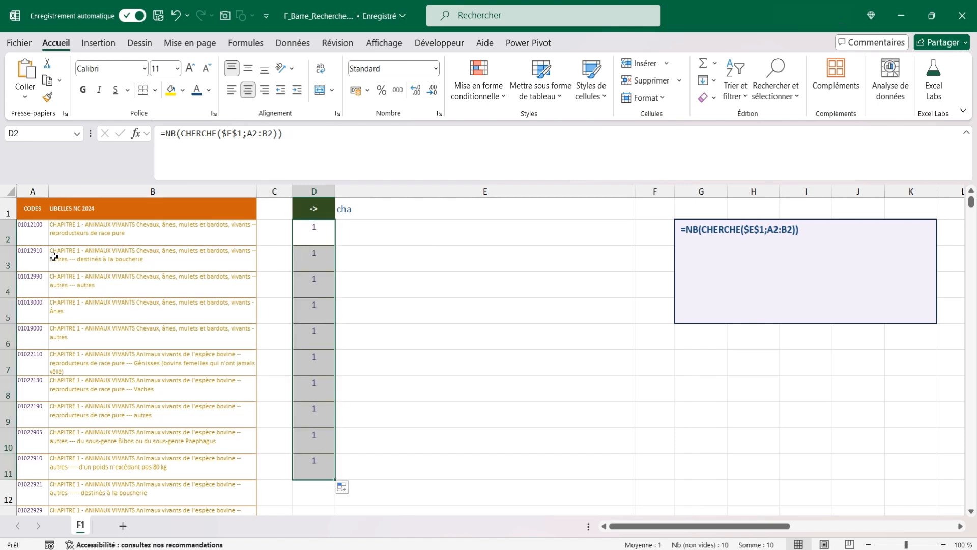
click(358, 210)
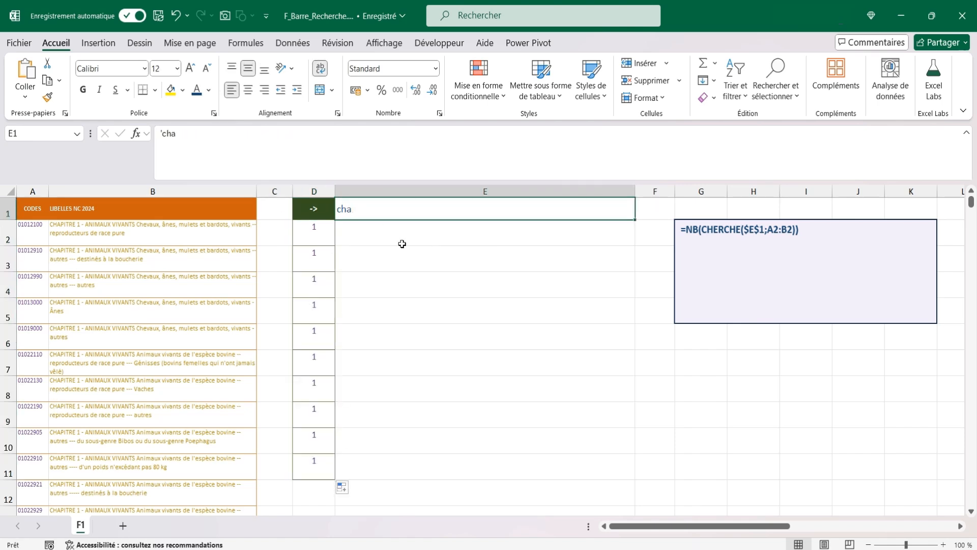
text(poid)
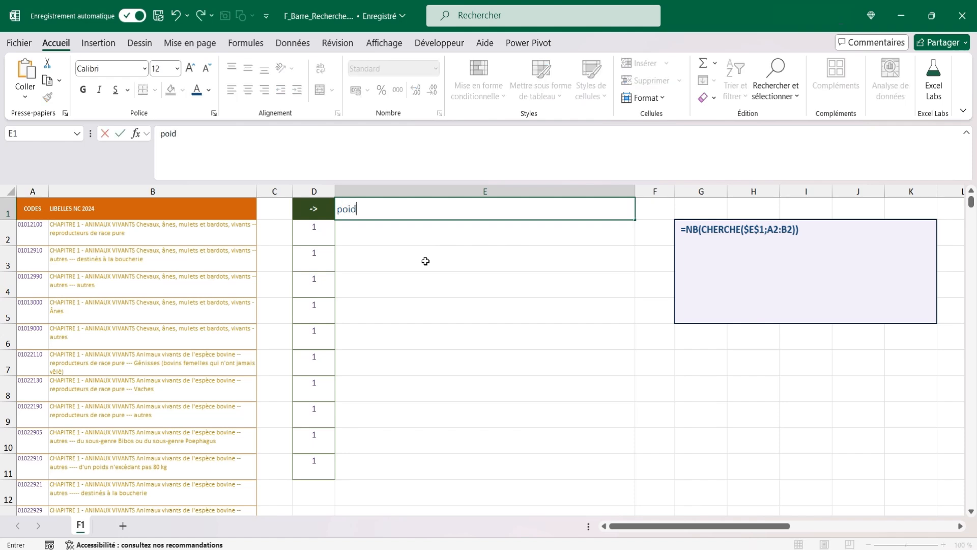
text(s)
key(Return)
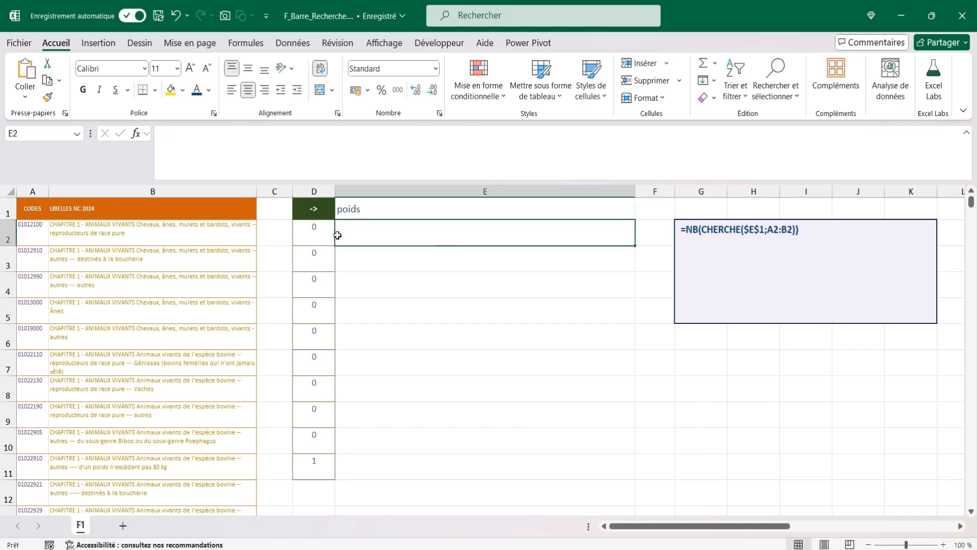
- Check the match in D11 and clear the copied formulas from D3:D11
click(315, 466)
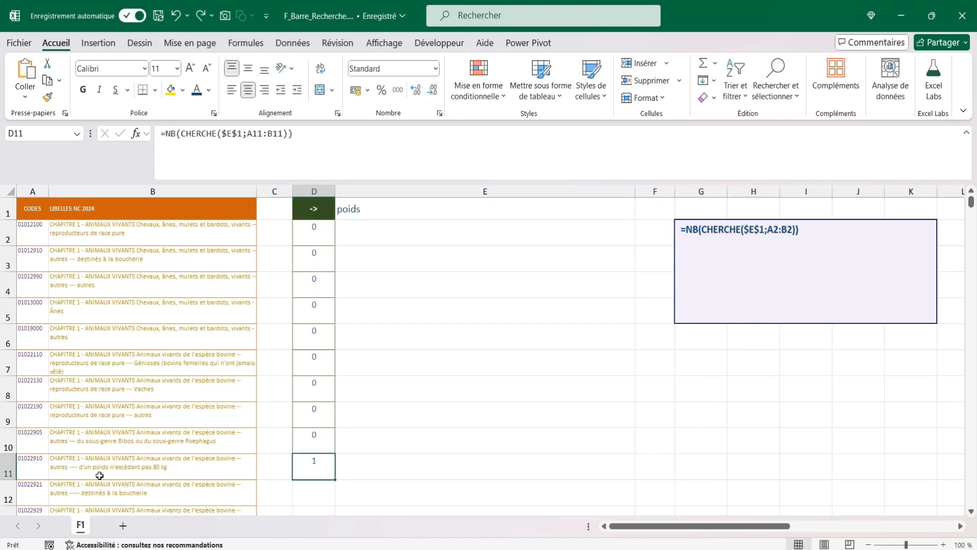
drag(295, 463, 316, 265)
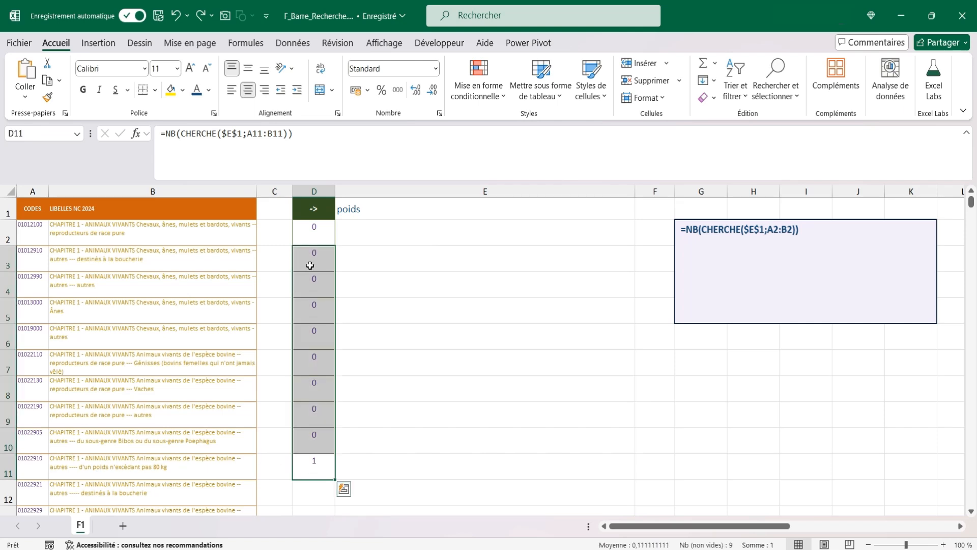
key(Delete)
- Wrap the D2 formula in BYROW over the Douanes table, with a LAMBDA whose parameter is a
click(312, 228)
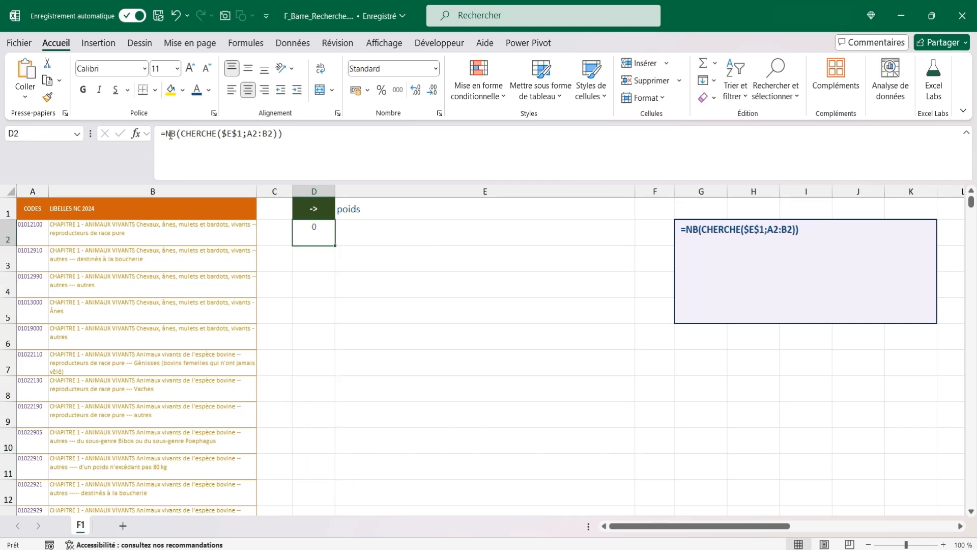
click(165, 134)
text(byr)
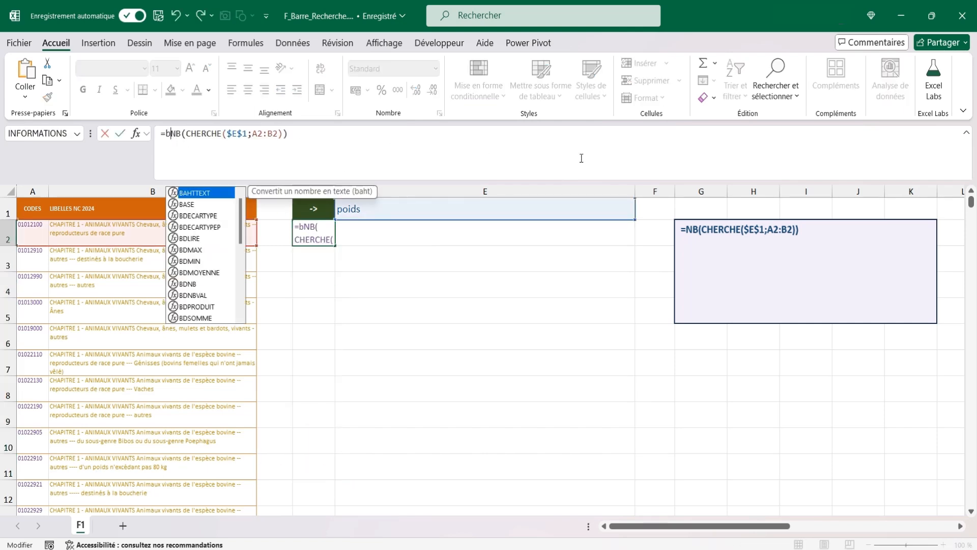
key(Tab)
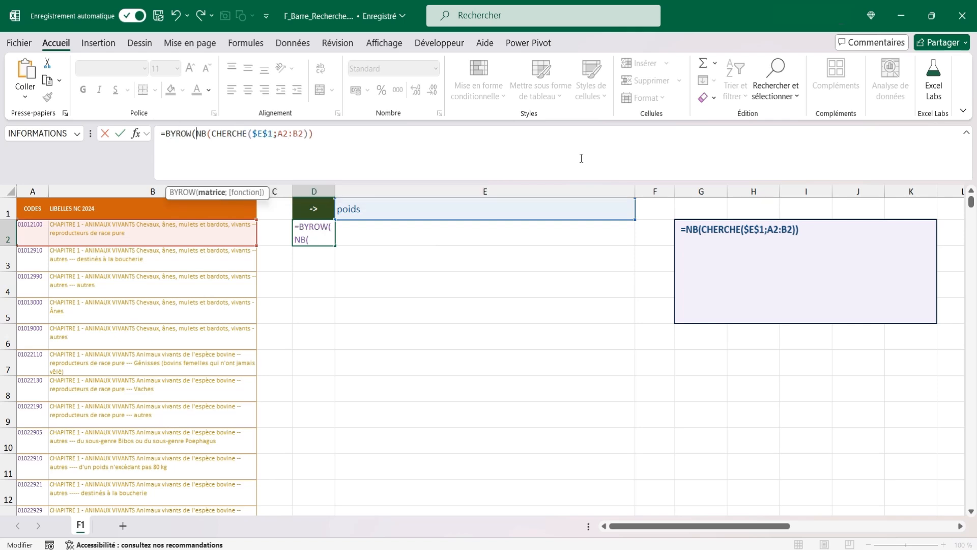
text(dou)
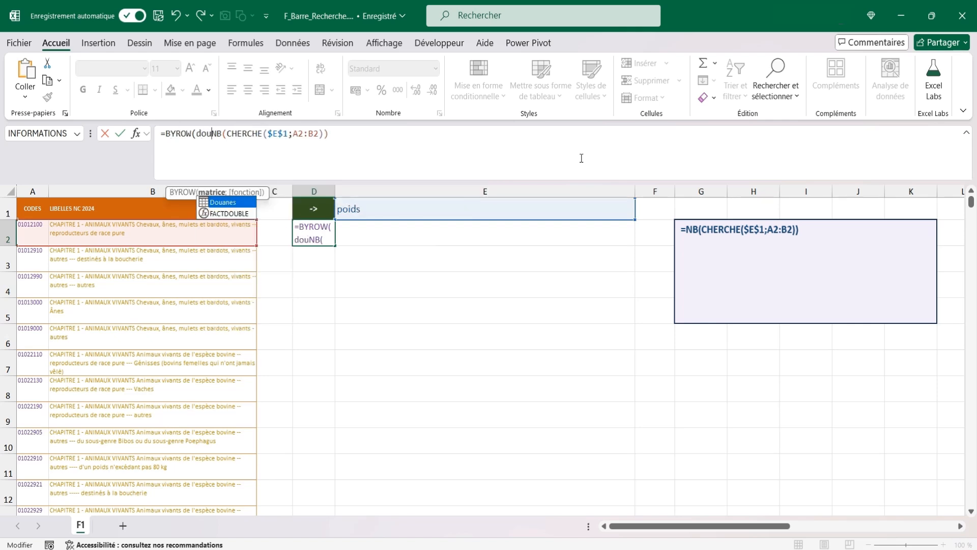
key(Tab)
text(;lambd)
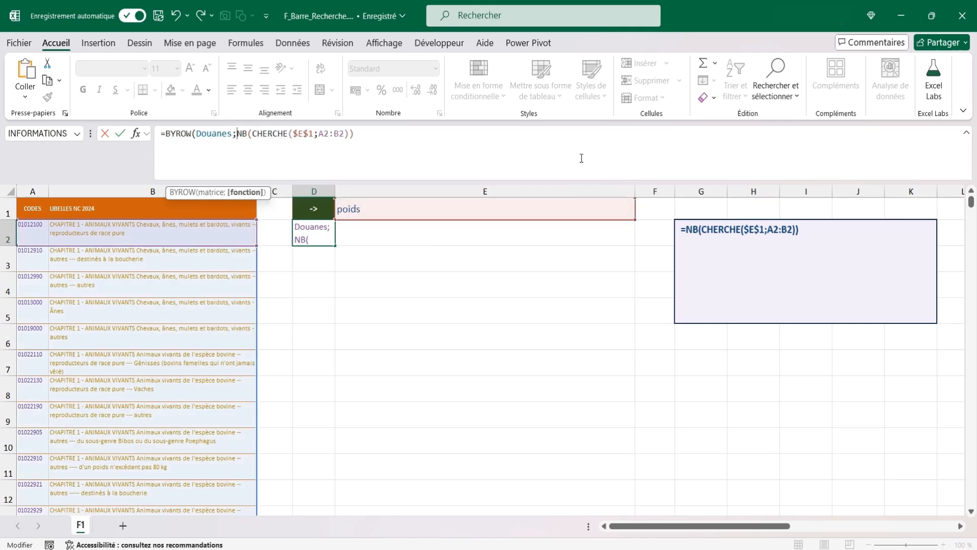
text(a(a)
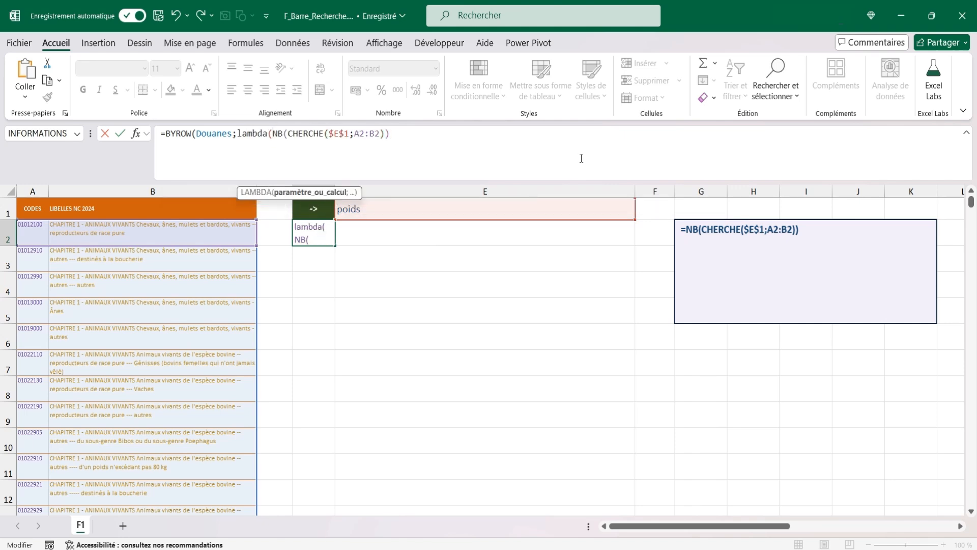
text(;)
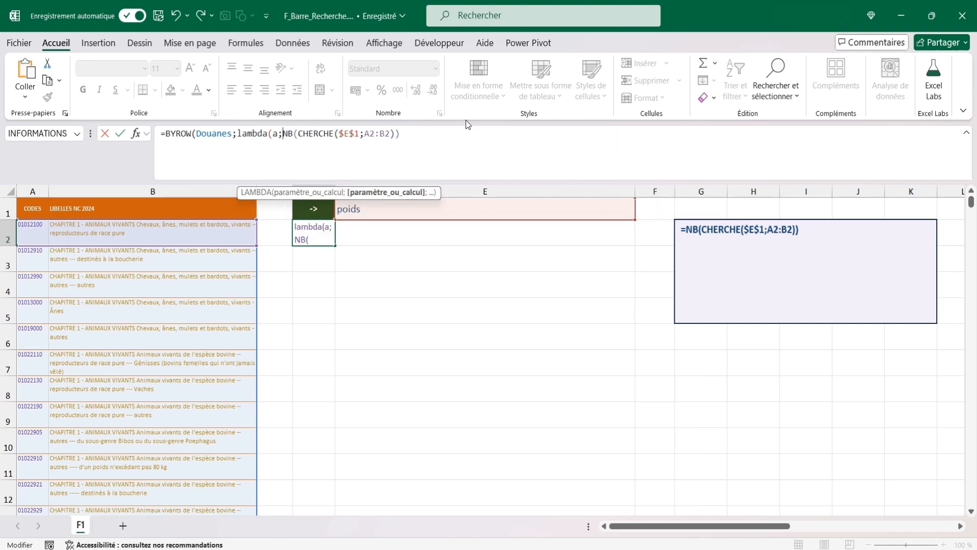
- Complete D2 as =BYROW(Douanes;LAMBDA(a;NB(CHERCHE($E$1;a)))) by replacing A2:B2 with a, and check the matches down column D
drag(366, 134, 391, 134)
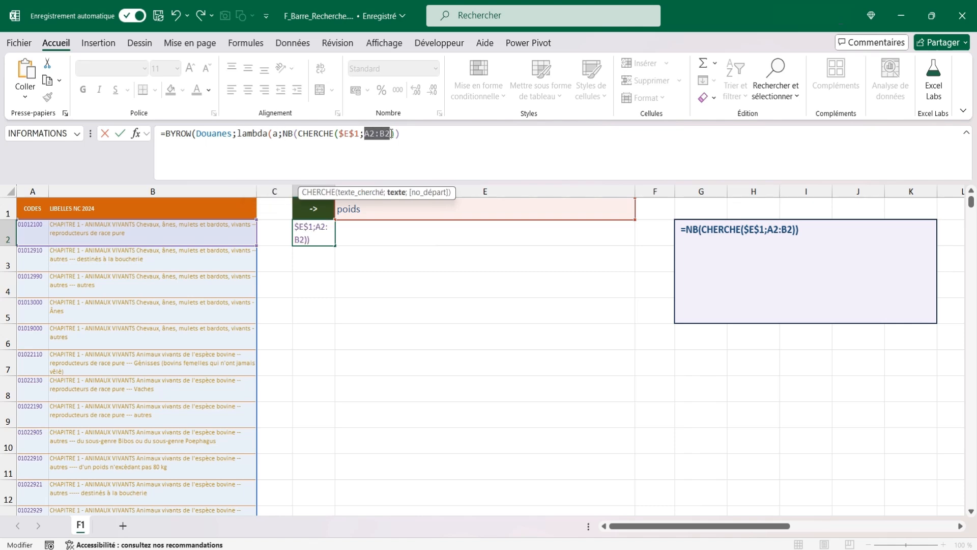
text(a)
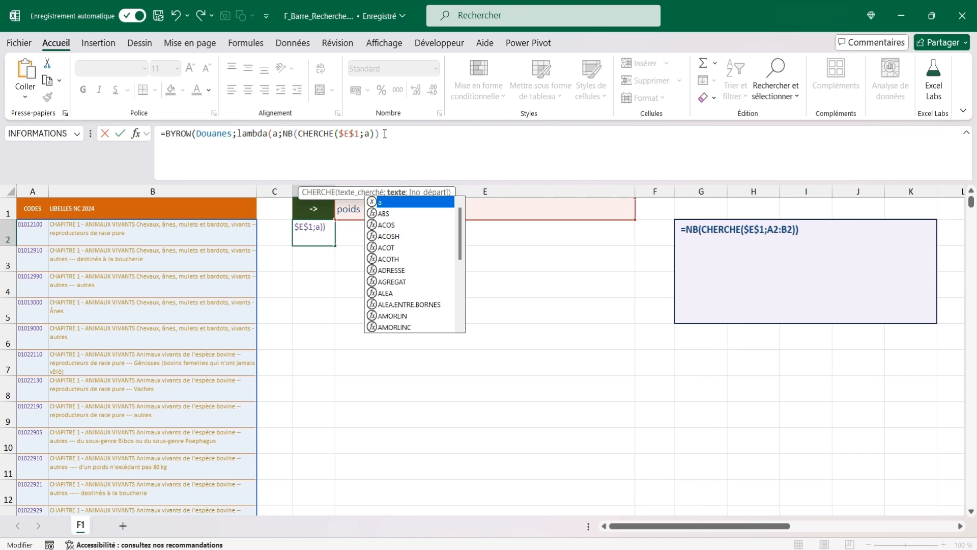
click(384, 134)
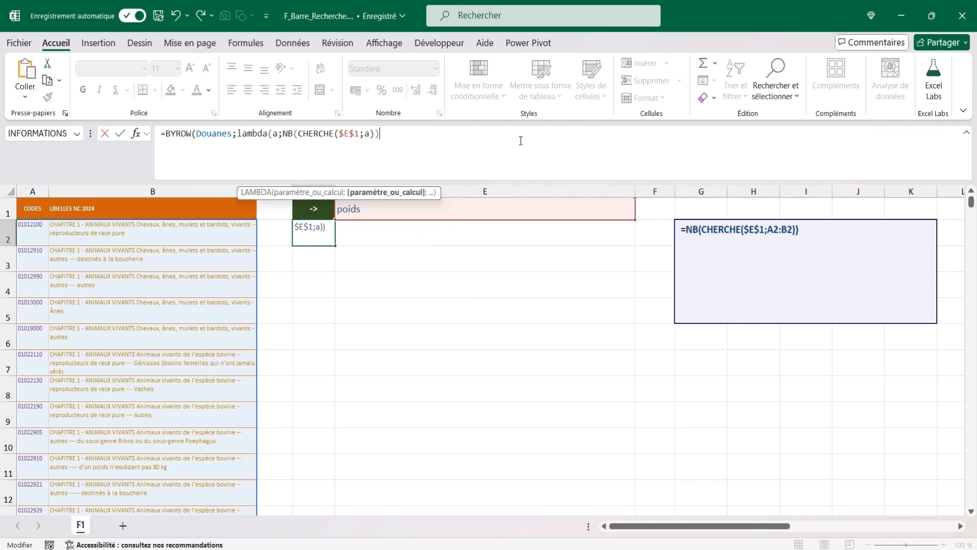
text())
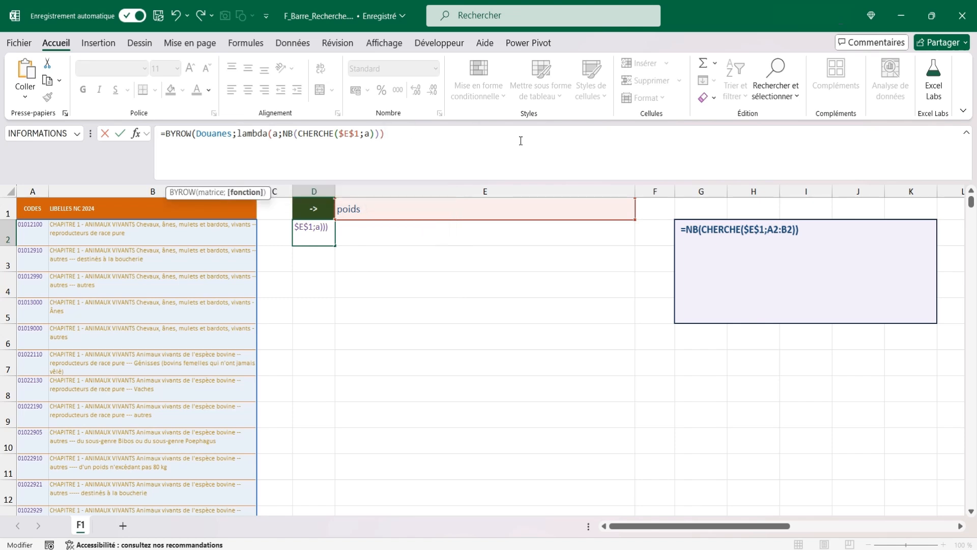
text())
key(Return)
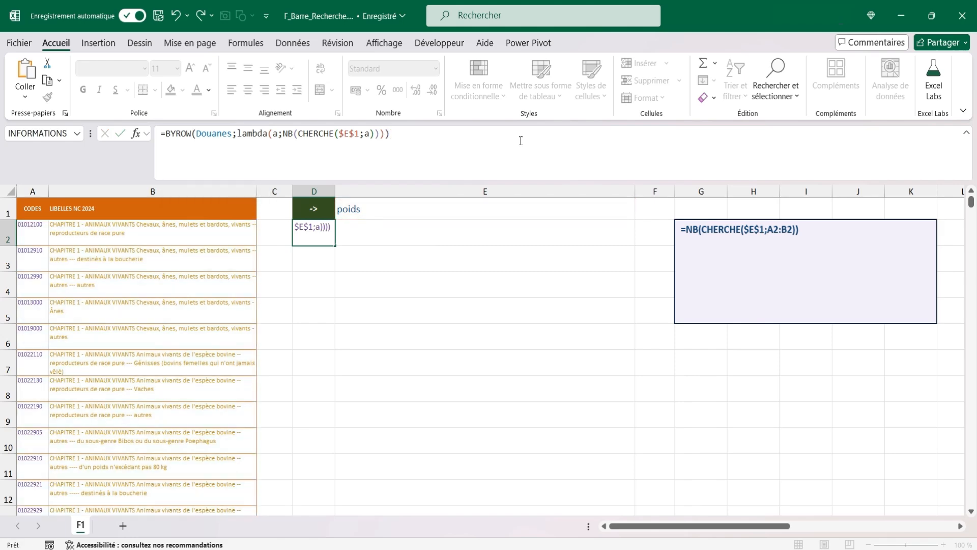
click(318, 474)
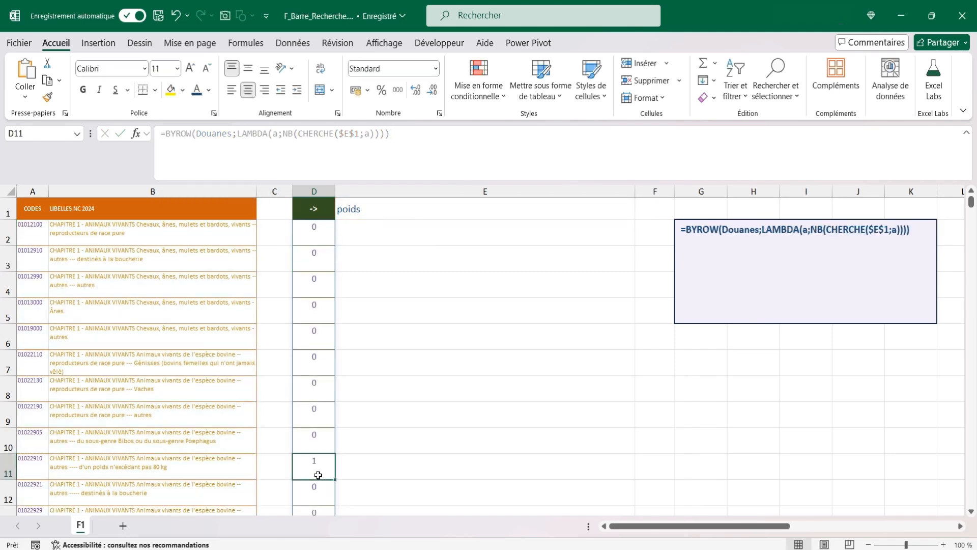
scroll(318, 475, down, 1)
scroll(318, 475, down, 5)
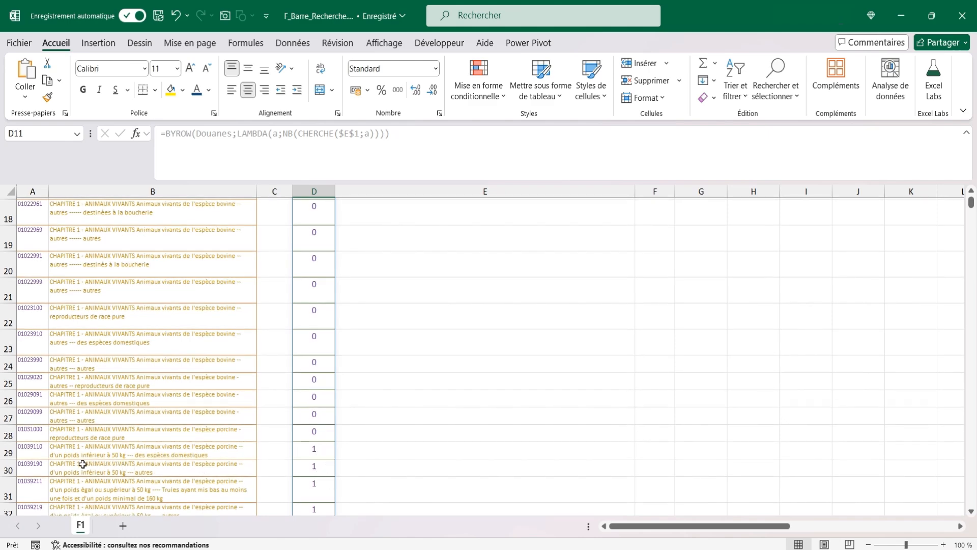
scroll(305, 342, up, 6)
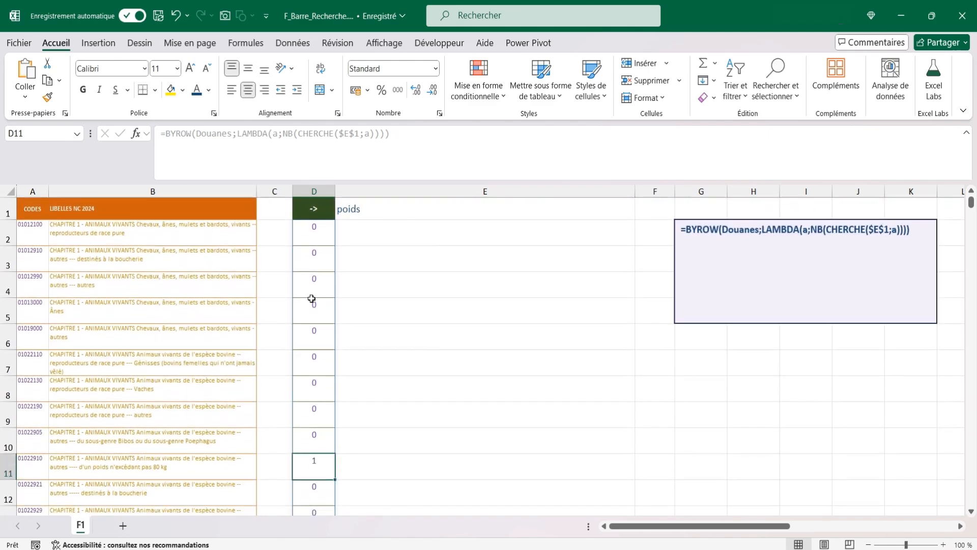
- Nest D2's BYROW as the include argument of FILTRE on Douanes, on a new line, with "" as the if-empty value
click(312, 231)
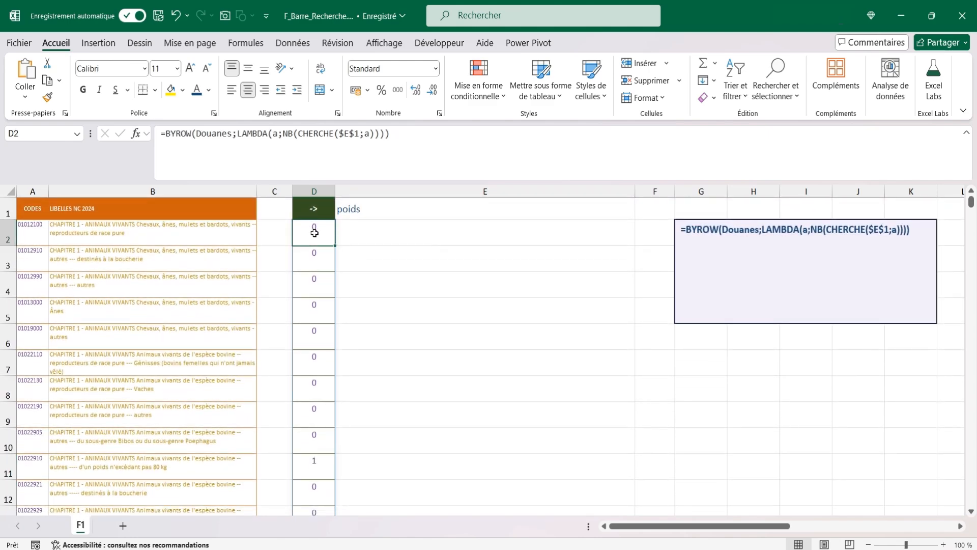
click(166, 134)
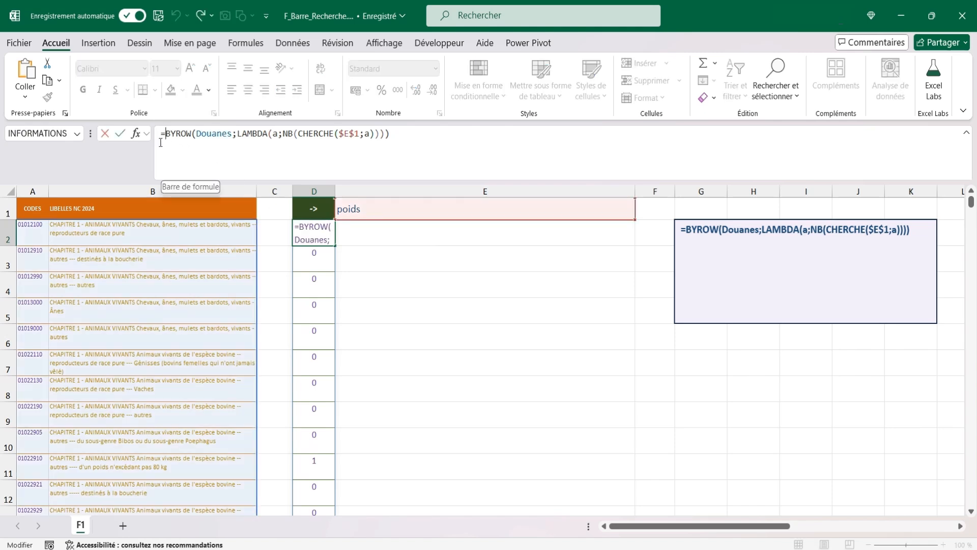
text(filtre()
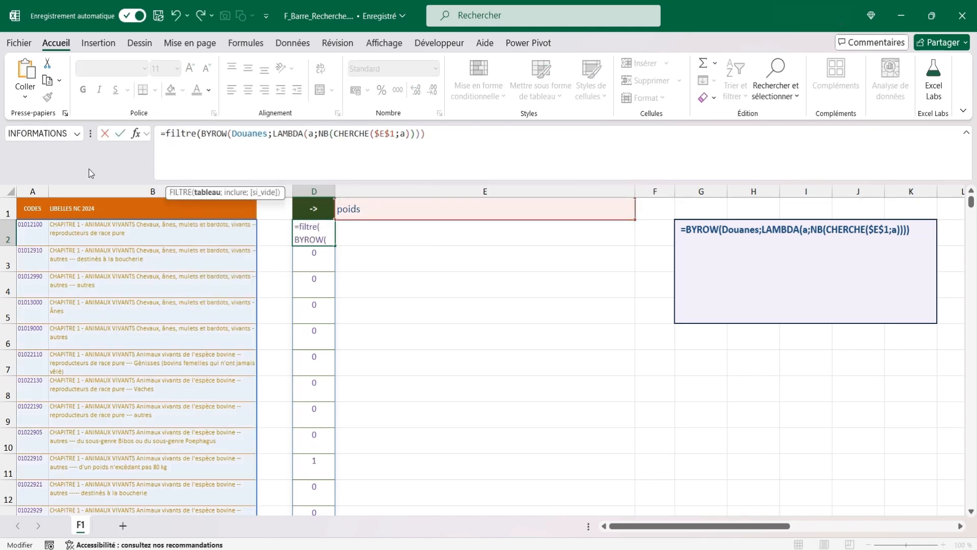
text(Douanes)
key(Tab)
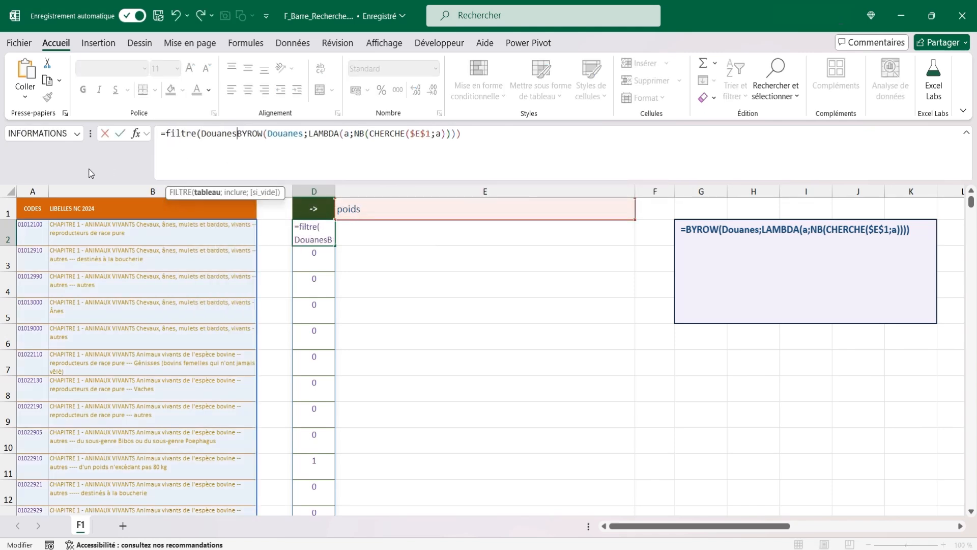
text(;)
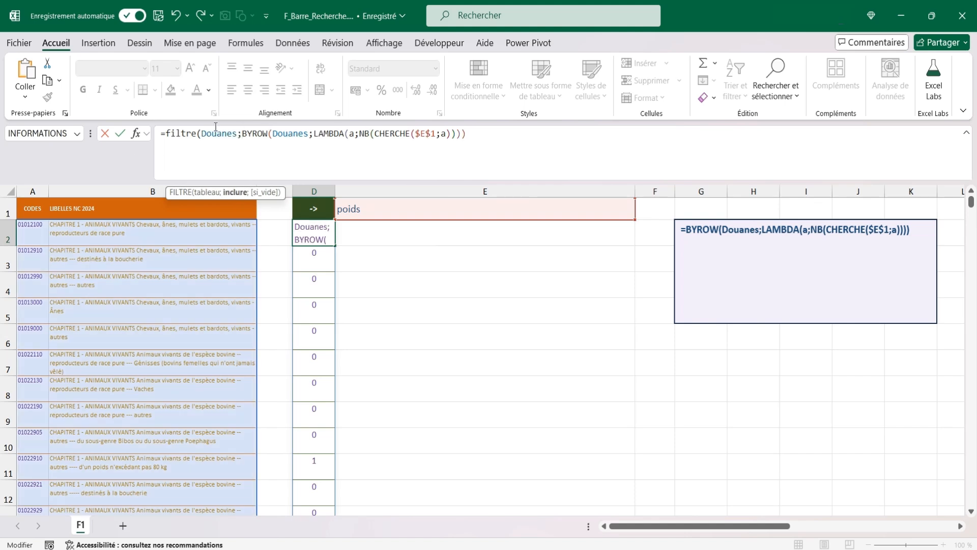
key(alt+Return)
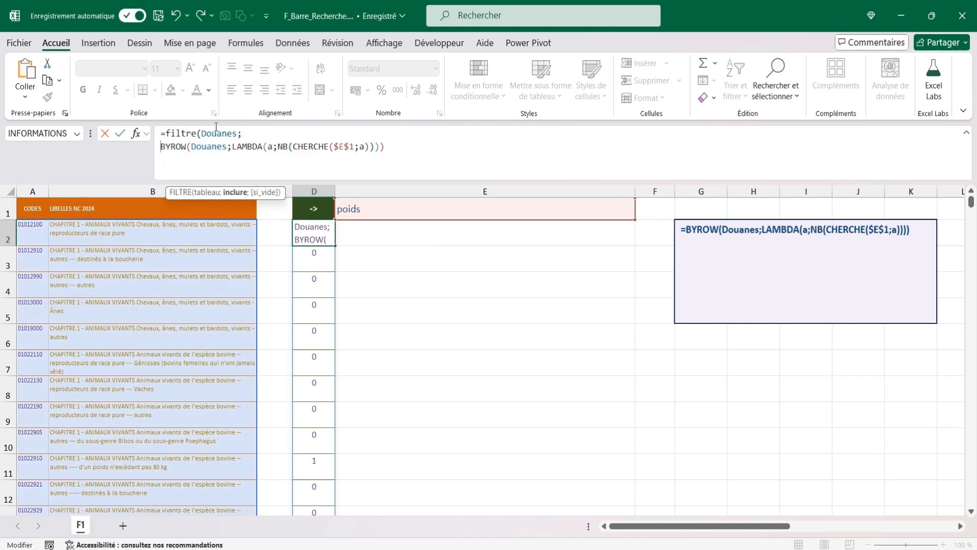
click(392, 148)
text(;""))
key(Return)
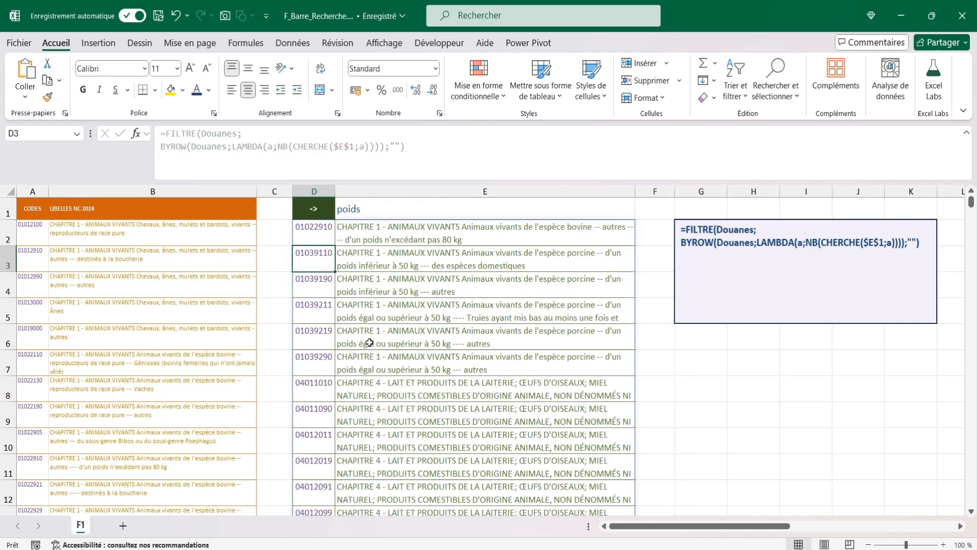
- Set the search term in E1 to "blé" and inspect the filtered rows from D2
click(364, 209)
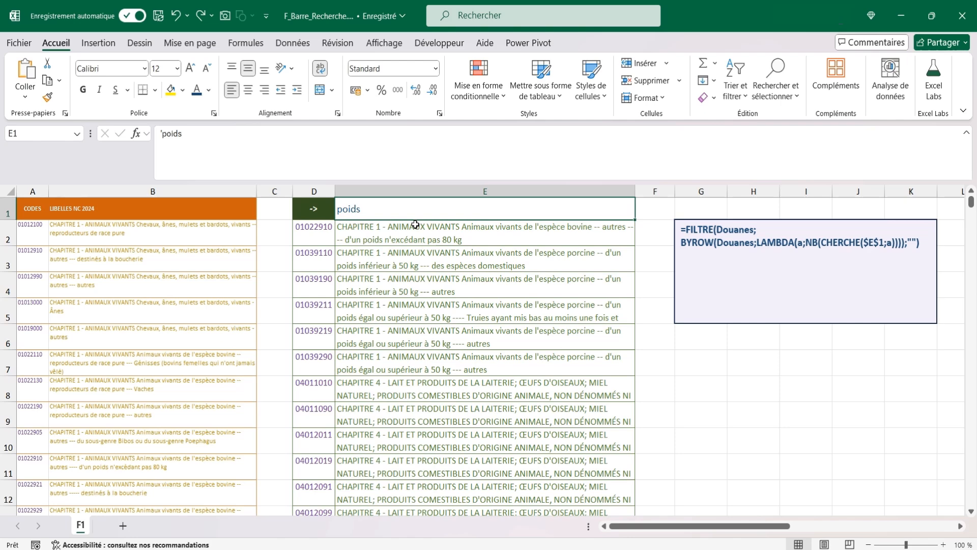
text(blé)
key(Return)
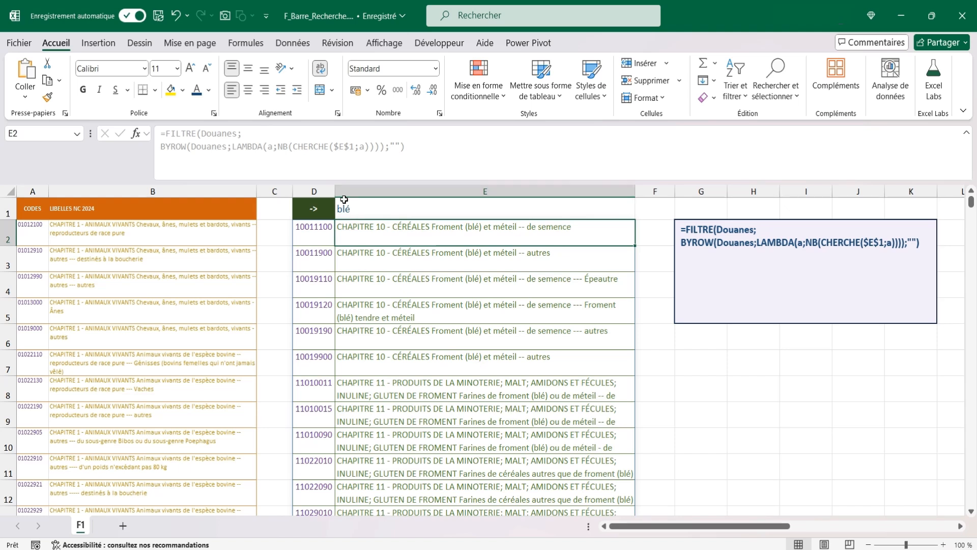
click(318, 226)
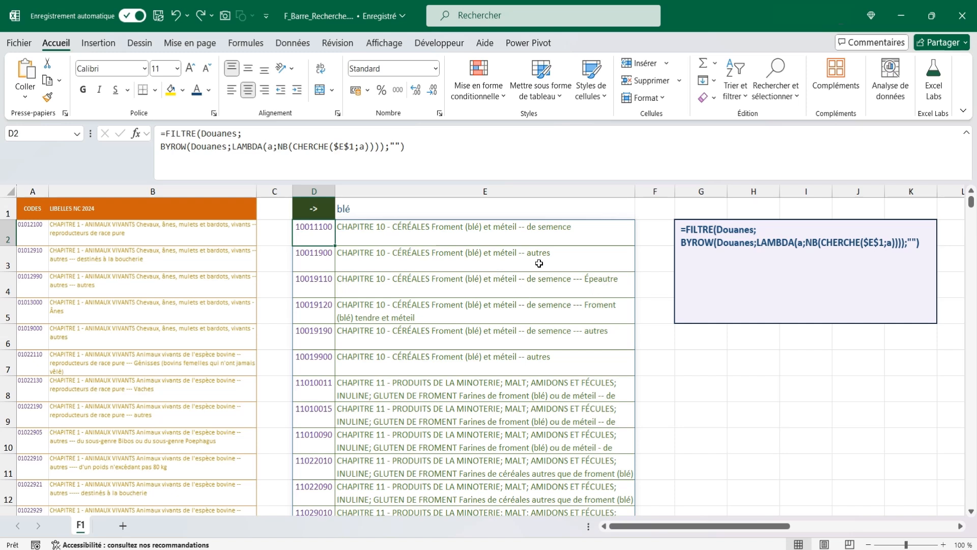
- Extend the search term in E1 to "blé épeautre"
click(417, 206)
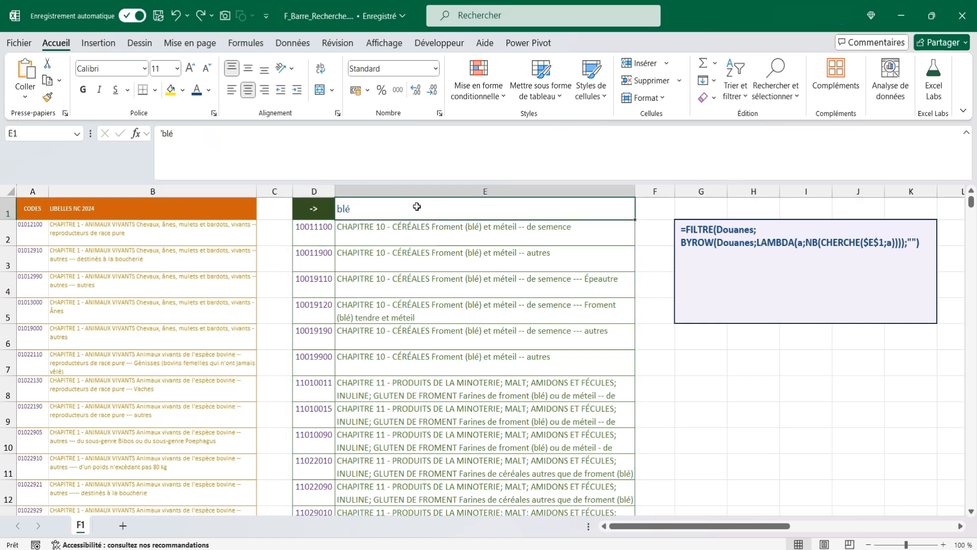
click(254, 131)
text(épeautre)
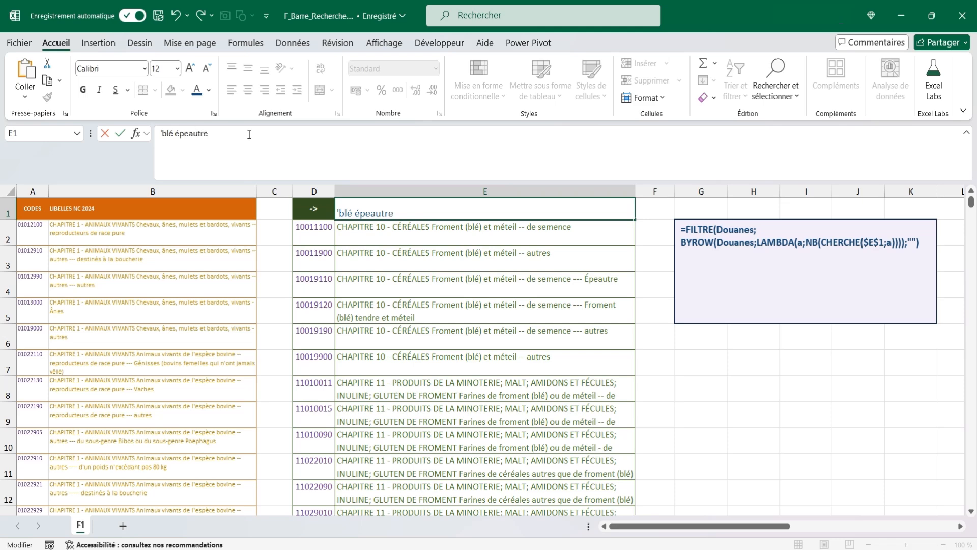
key(ctrl+Return)
key(Return)
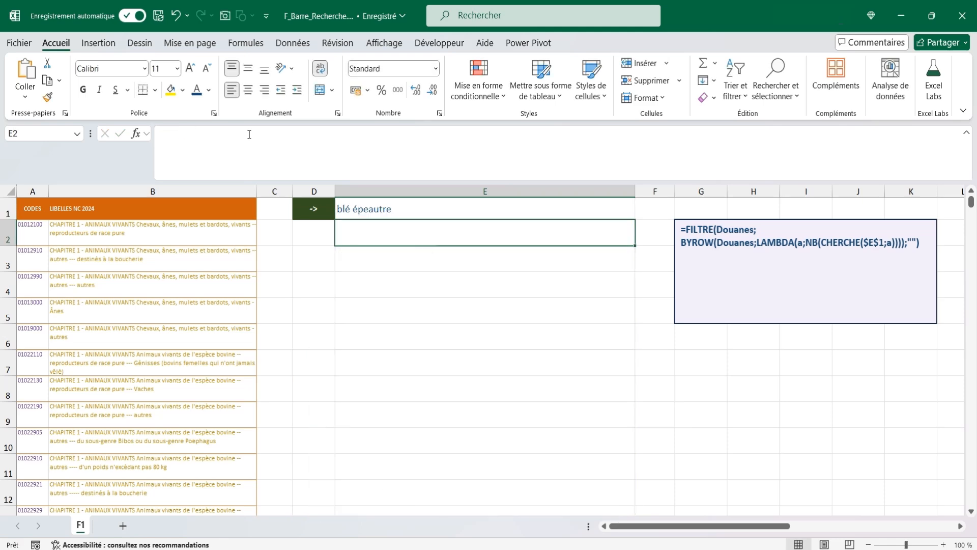
- Wrap $E$1 inside D2's CHERCHE as FRACTIONNER.TEXTE($E$1;" ") so the search terms are split at spaces
click(322, 236)
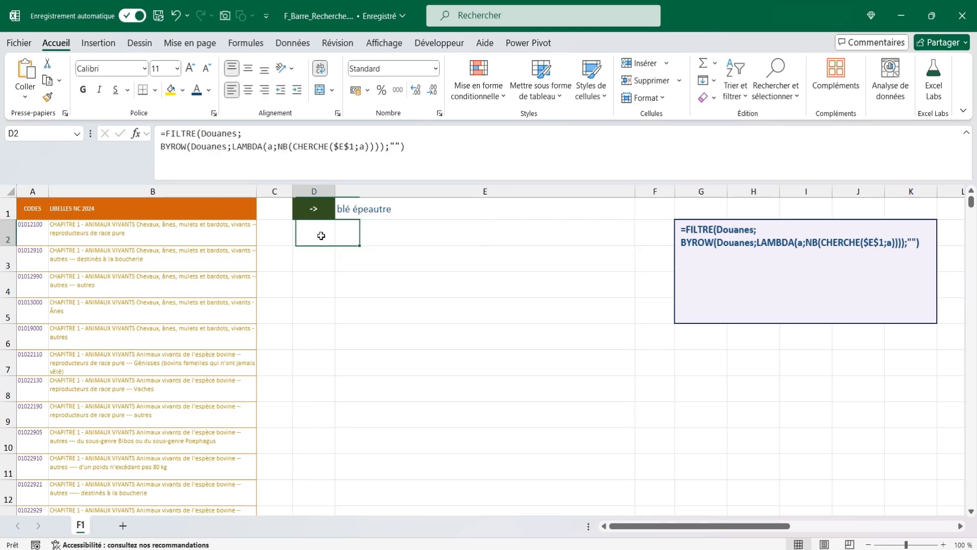
click(336, 147)
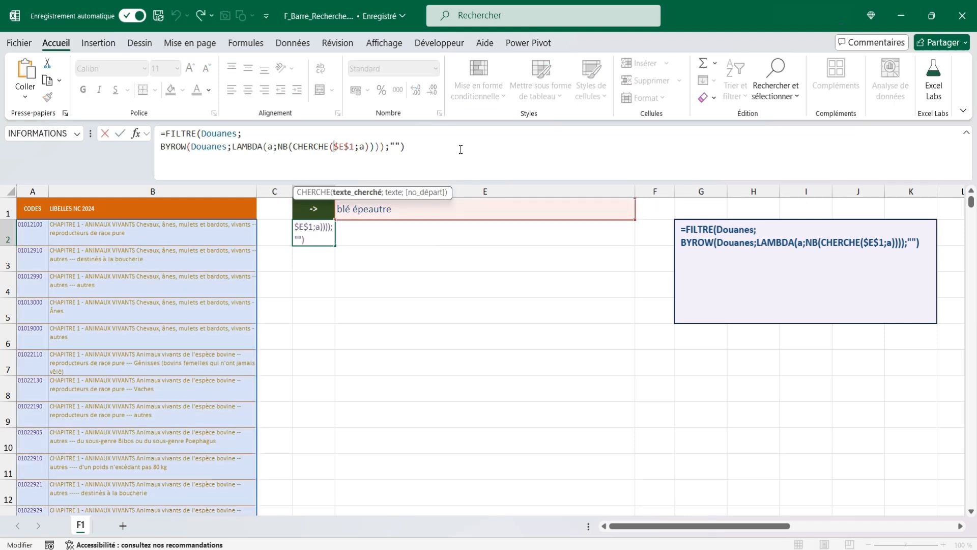
text(fra)
key(Down)
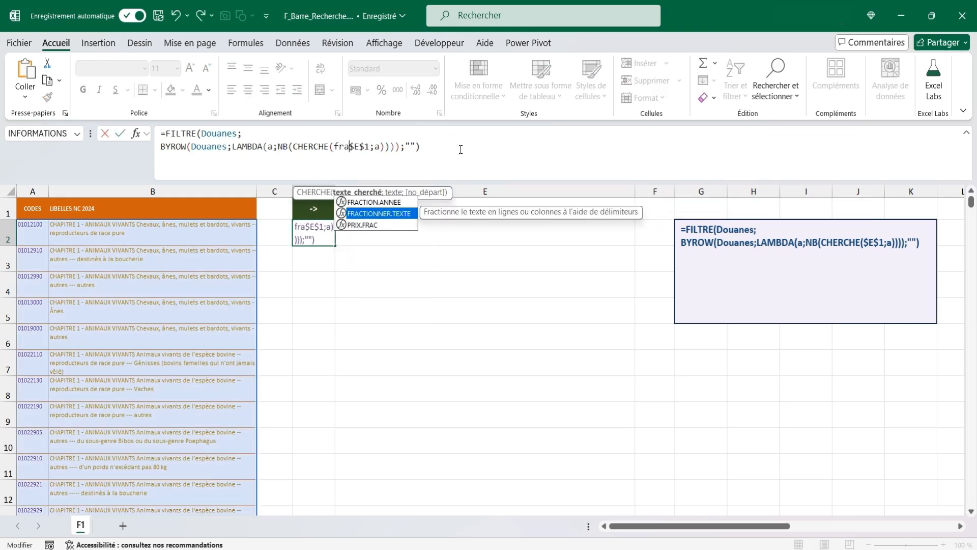
key(Tab)
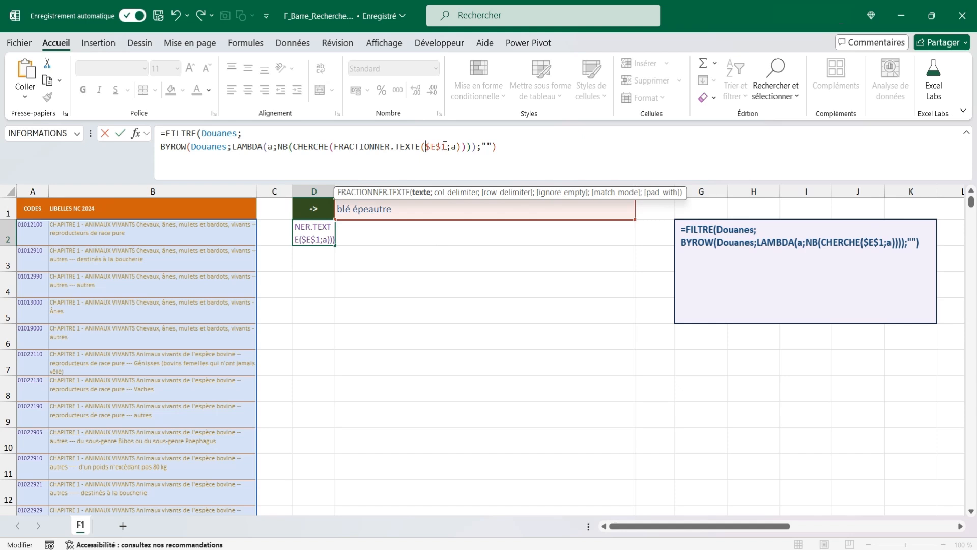
text(;" ")
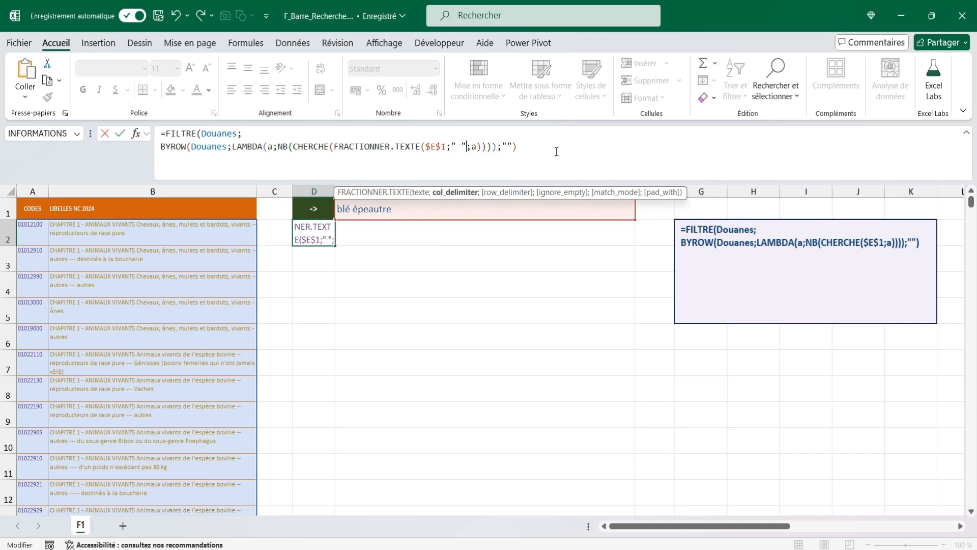
text())
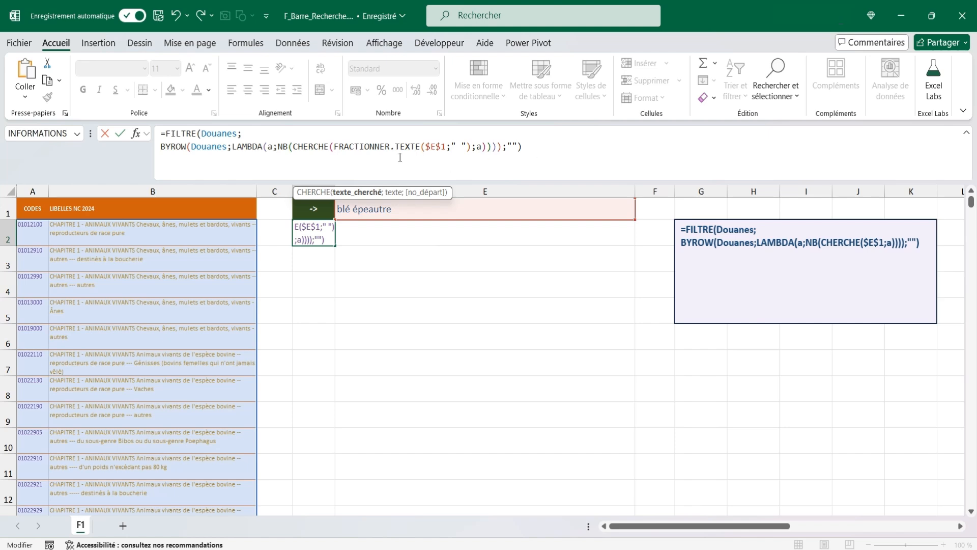
- Preview the FRACTIONNER.TEXTE result, commit D2's formula with NB starting a new line, and check the full label in row 3
drag(336, 146, 471, 150)
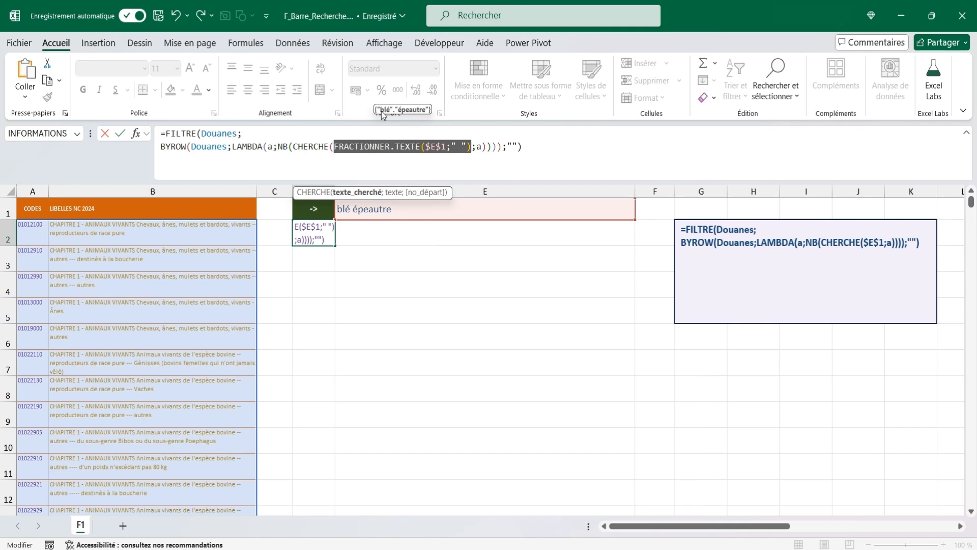
click(278, 146)
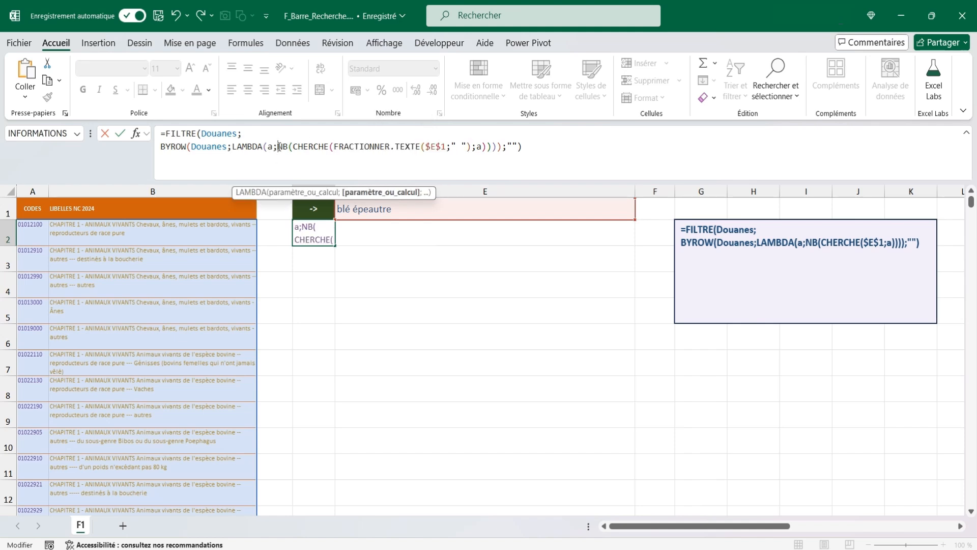
key(alt+Return)
key(Return)
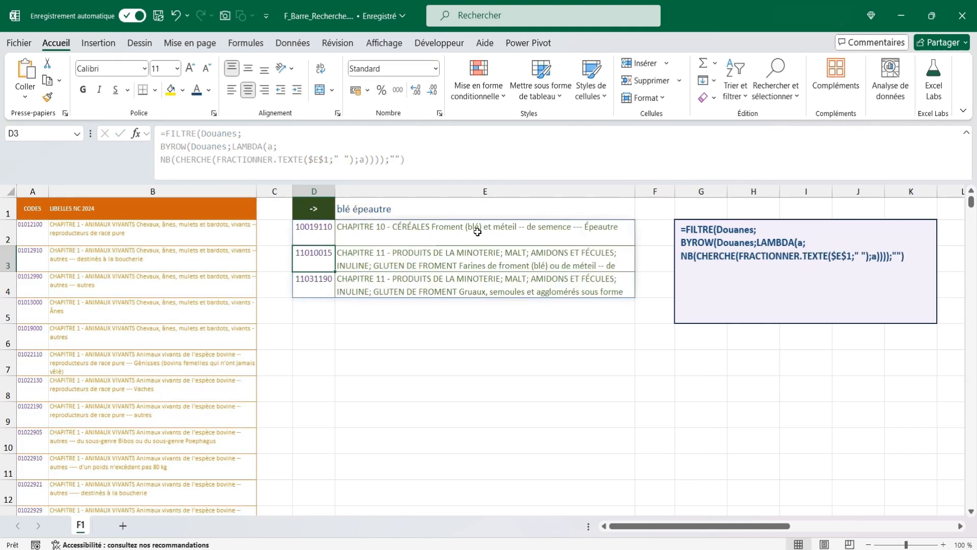
drag(11, 272, 10, 287)
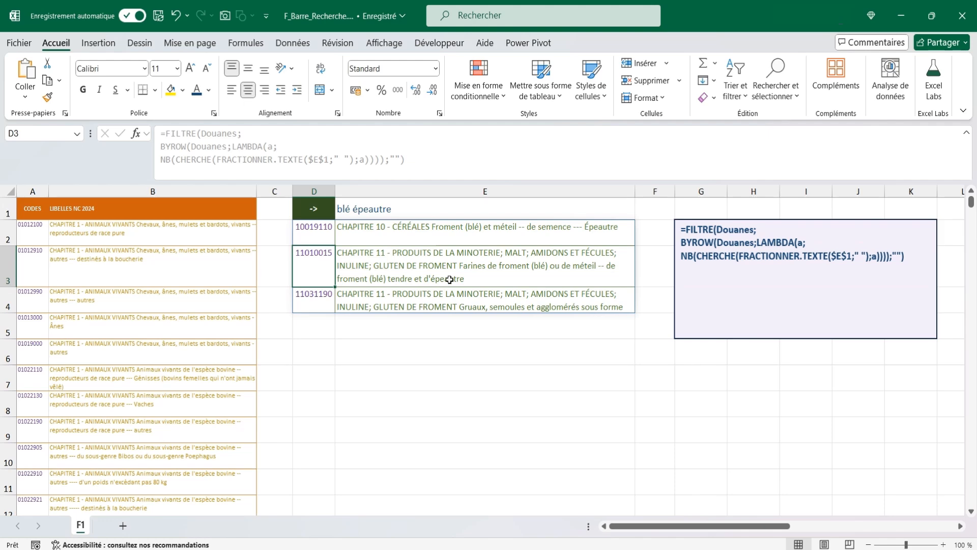
key(ctrl+z)
- Set the search term in E1 to 8504
click(372, 208)
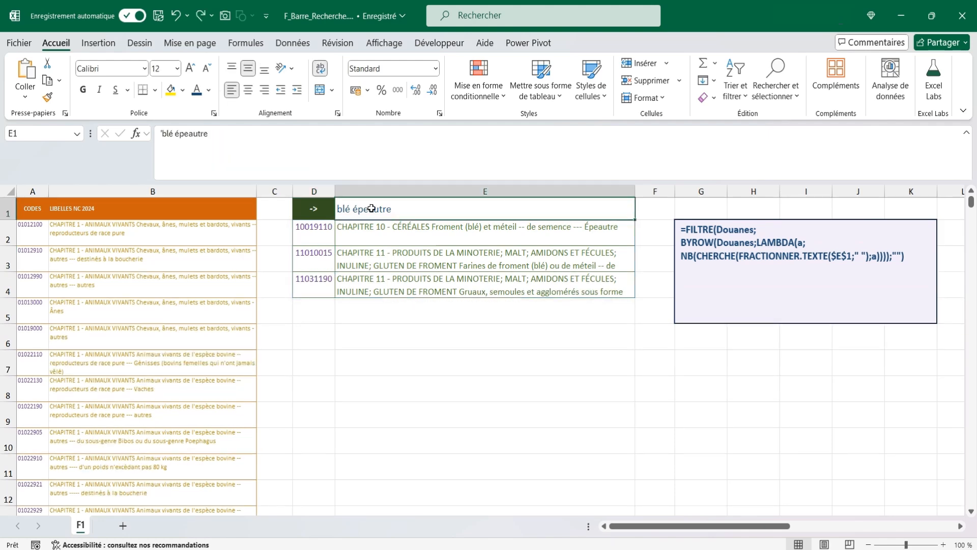
text(8504)
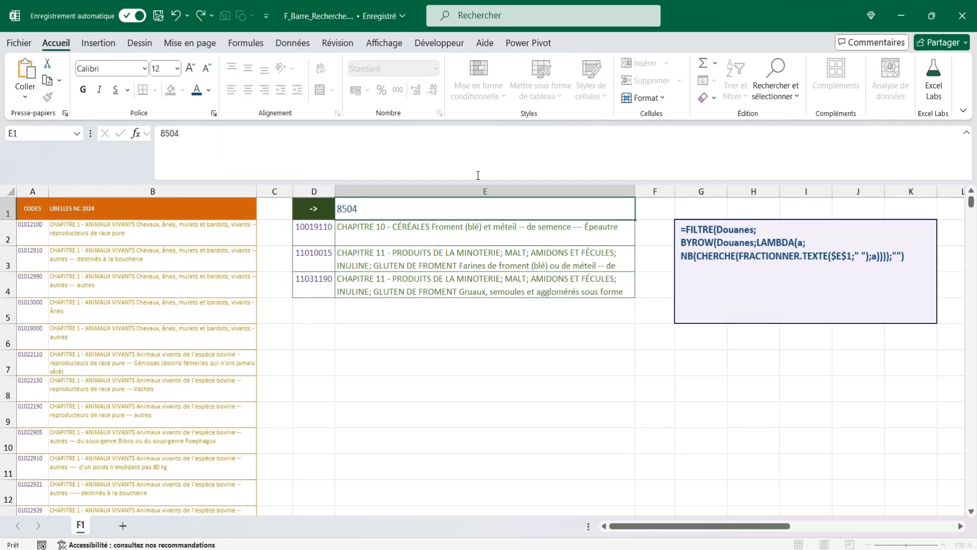
key(Return)
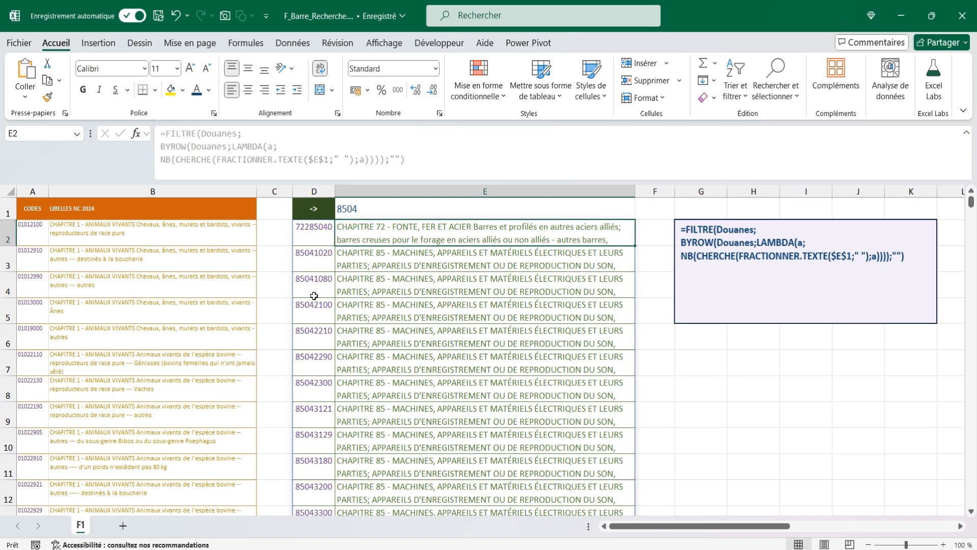
- Extend the search term in E1 to "8504 riz" and look through the filtered rows for both terms
click(373, 207)
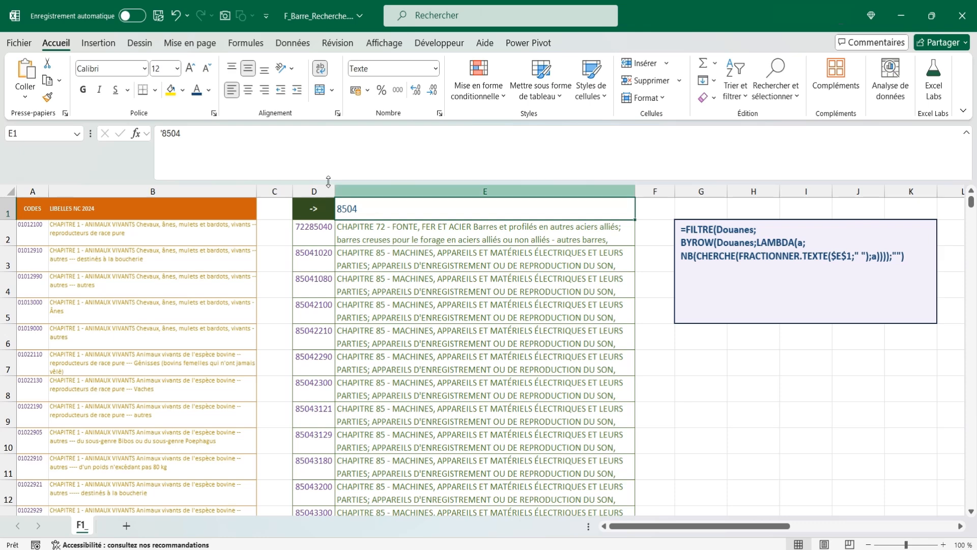
click(239, 134)
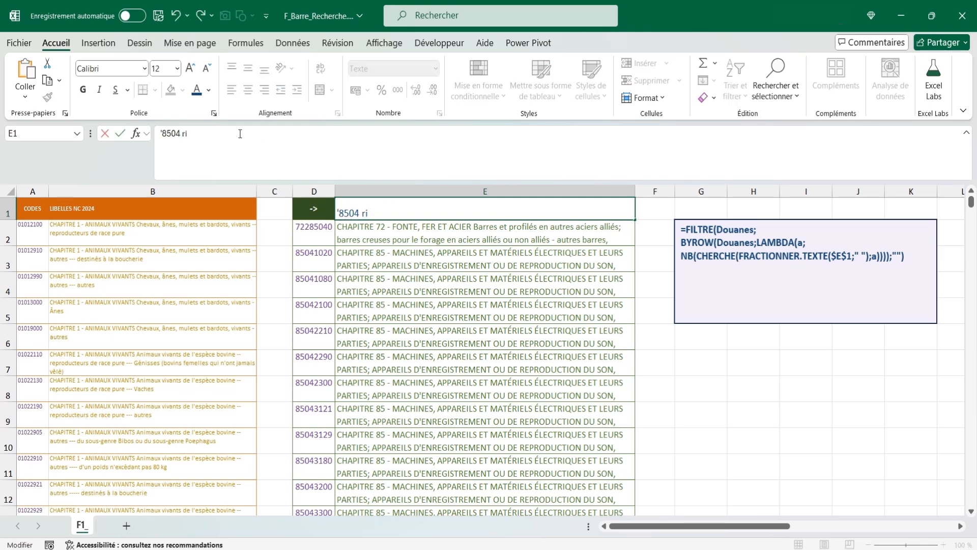
key(Return)
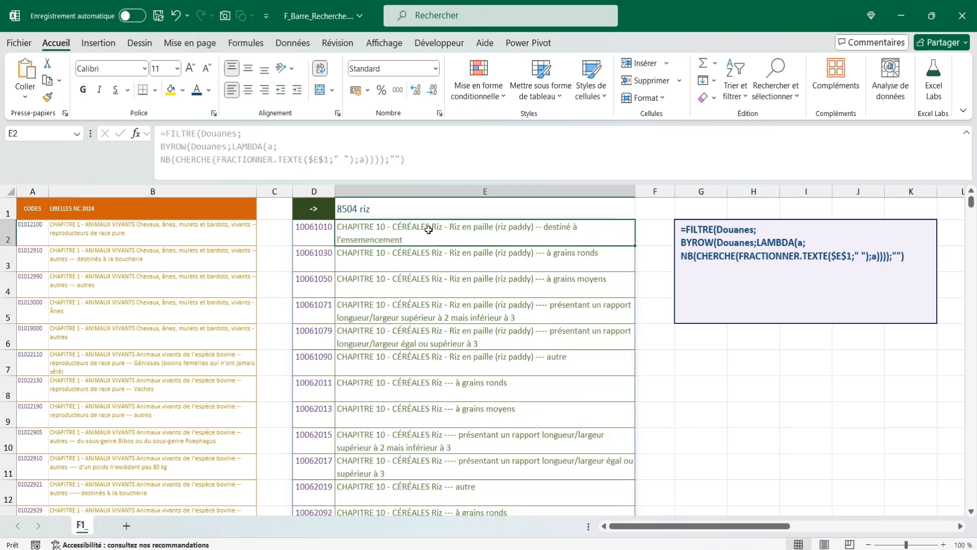
scroll(370, 382, down, 20)
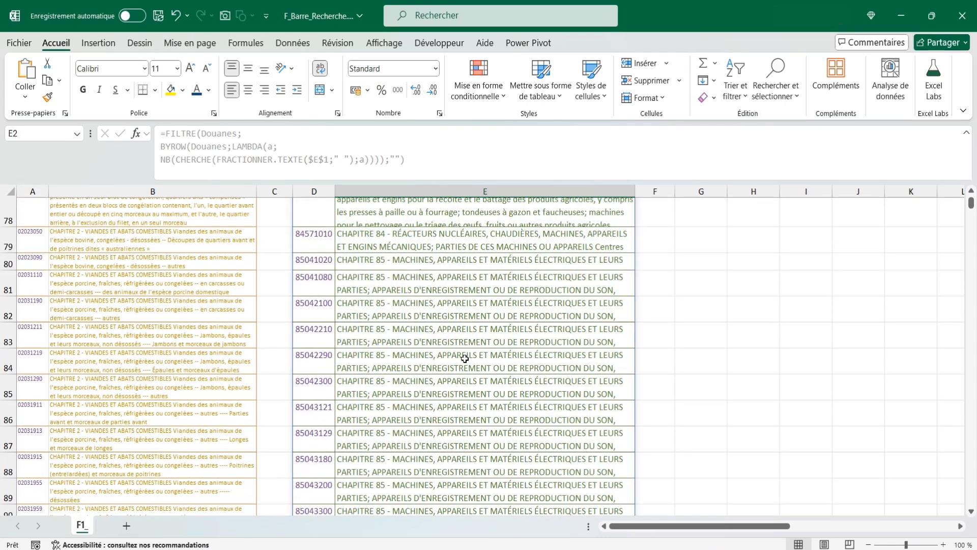
scroll(464, 359, up, 20)
- Reverse the order of the search terms in E1 to "riz 8504"
click(365, 208)
click(222, 136)
key(ctrl+a)
text(riz 8504)
key(Return)
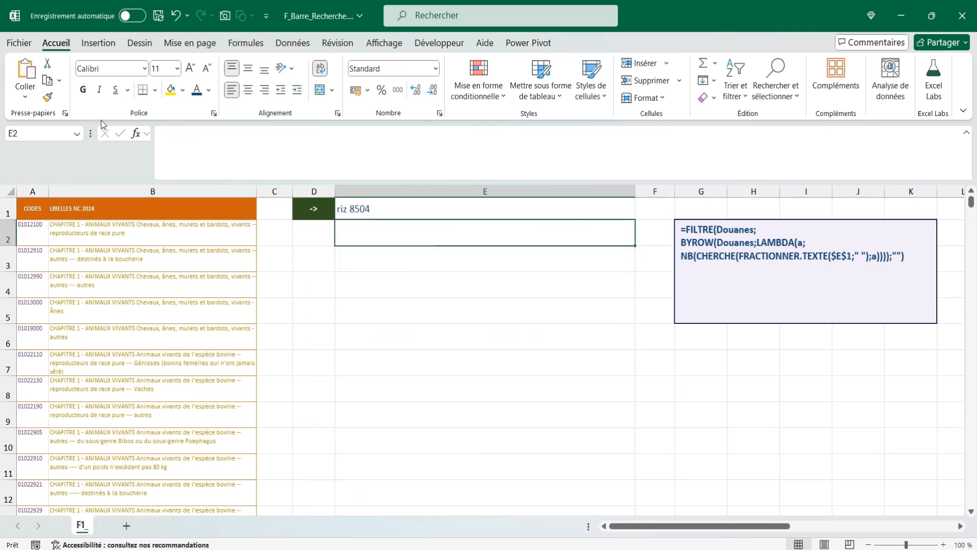
- Replace the a argument of CHERCHE in D2's formula with CONCAT(a) so each row is searched as one text
click(310, 238)
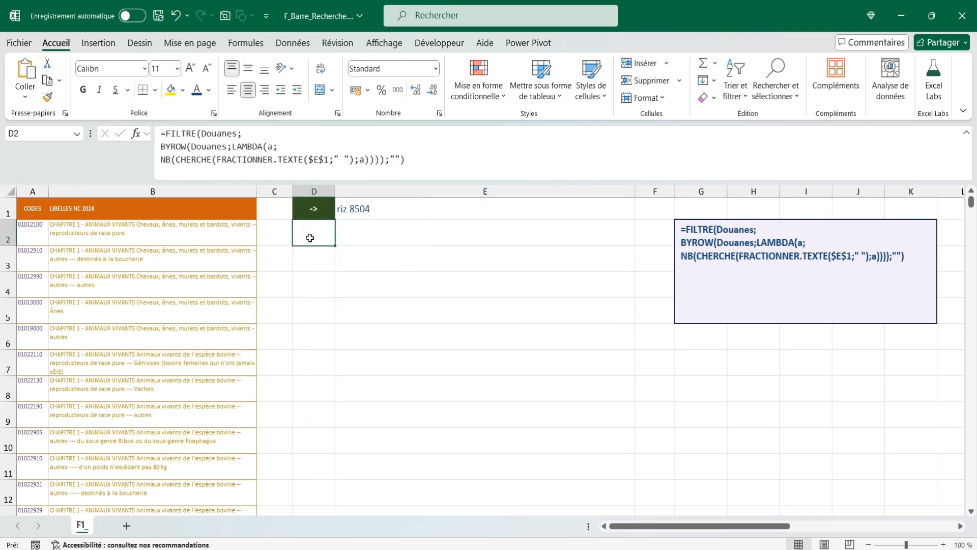
click(362, 161)
click(361, 161)
text(concat()
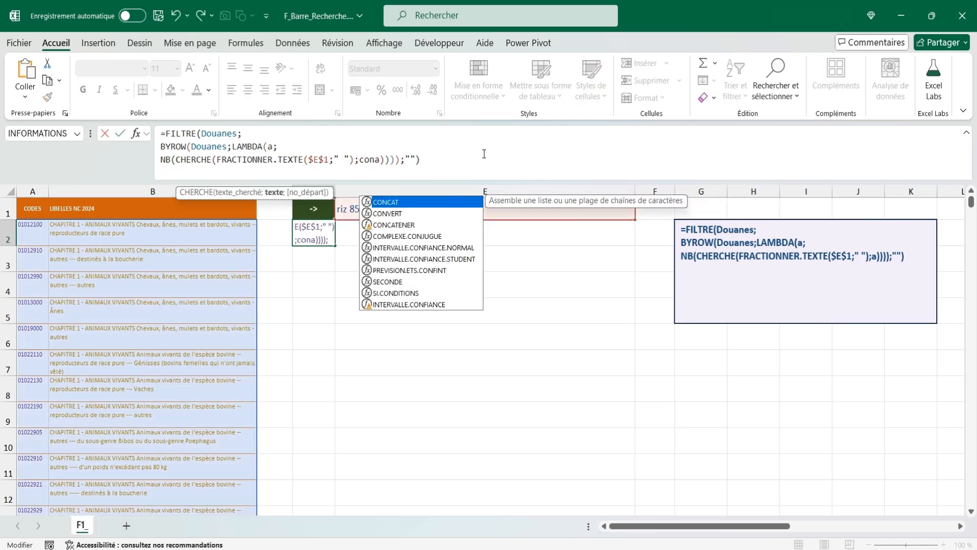
click(405, 159)
text())
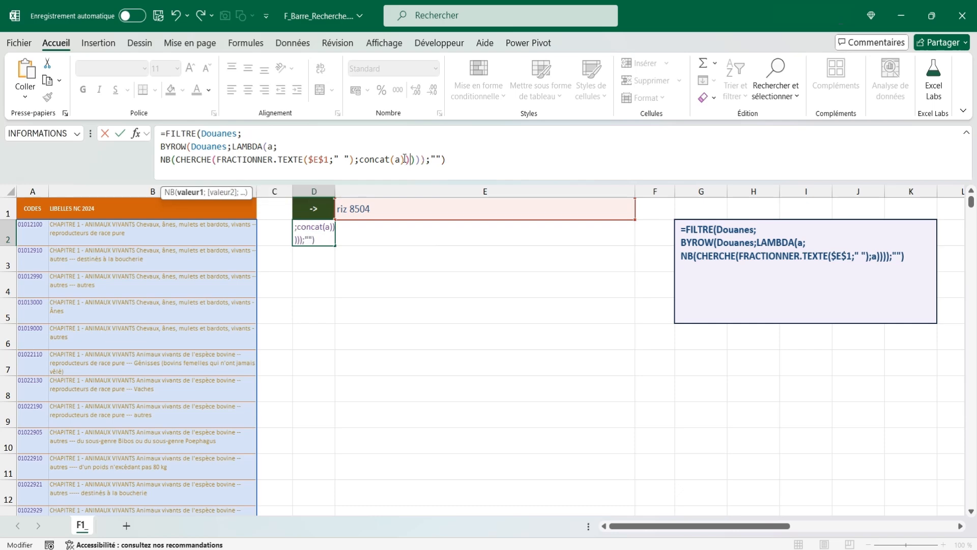
key(Return)
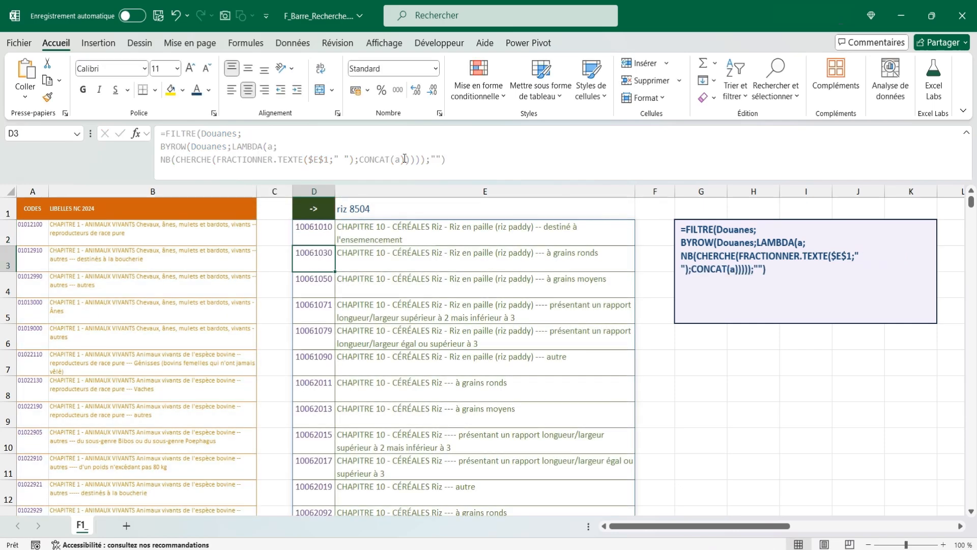
- Add the comparison >=1 after the NB function in D3's FILTRE formula
click(321, 238)
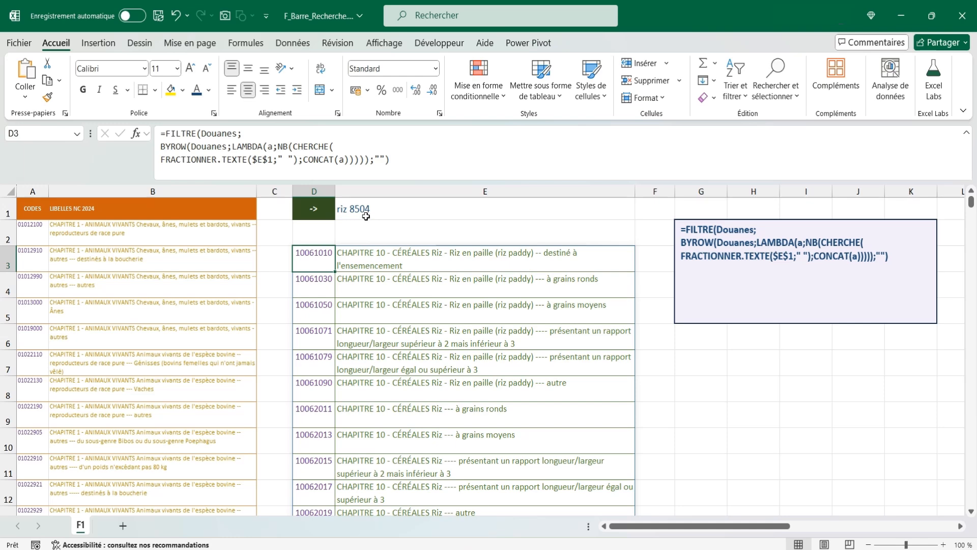
click(359, 161)
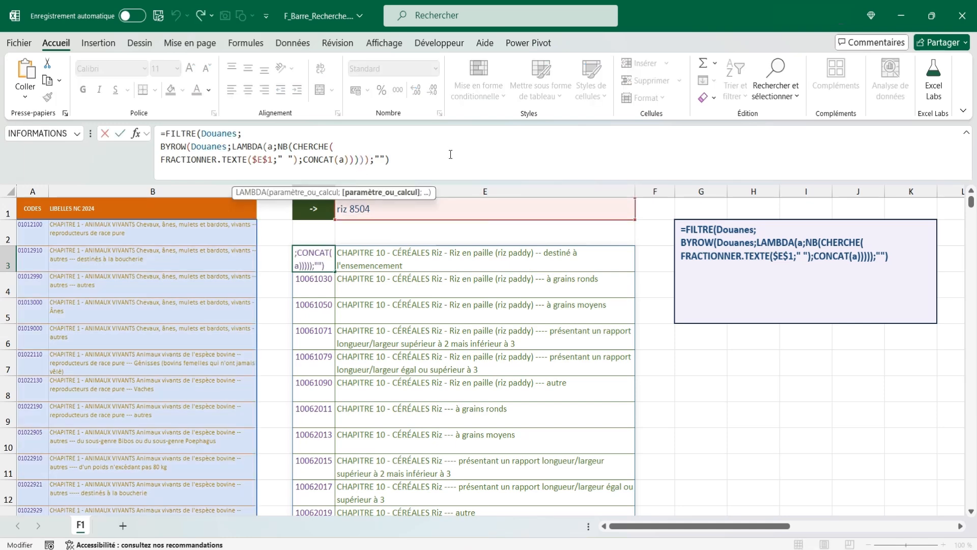
text(>=1)
key(Return)
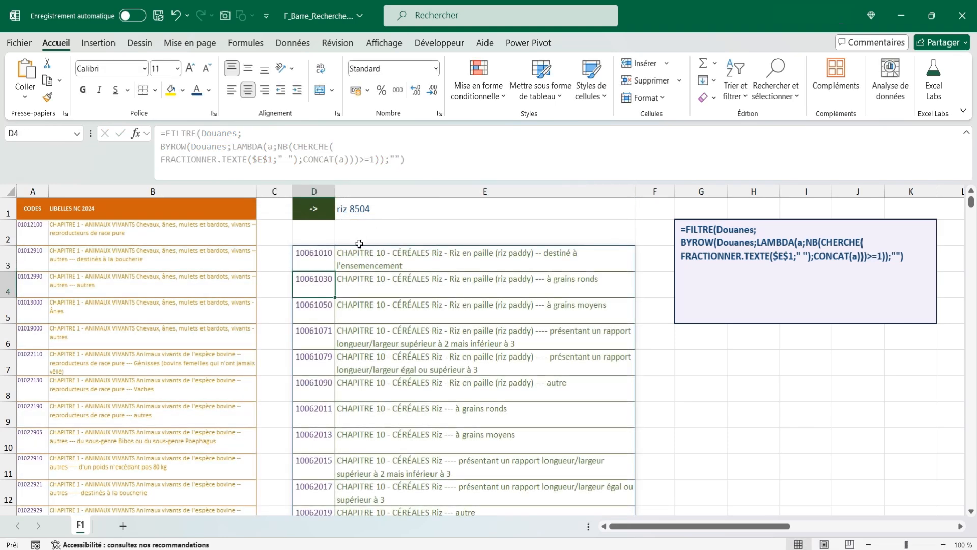
- Change the comparison after NB in D3's formula to =1
click(322, 254)
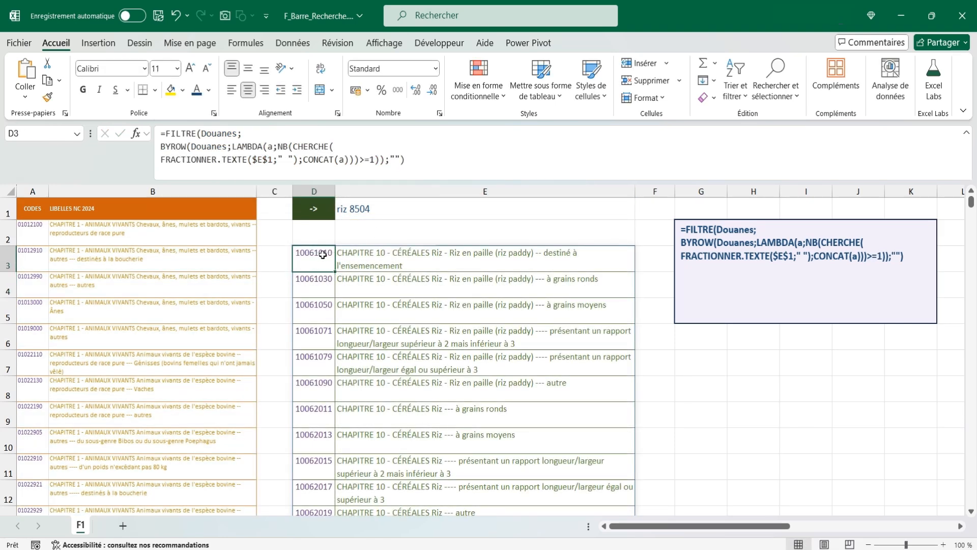
click(365, 159)
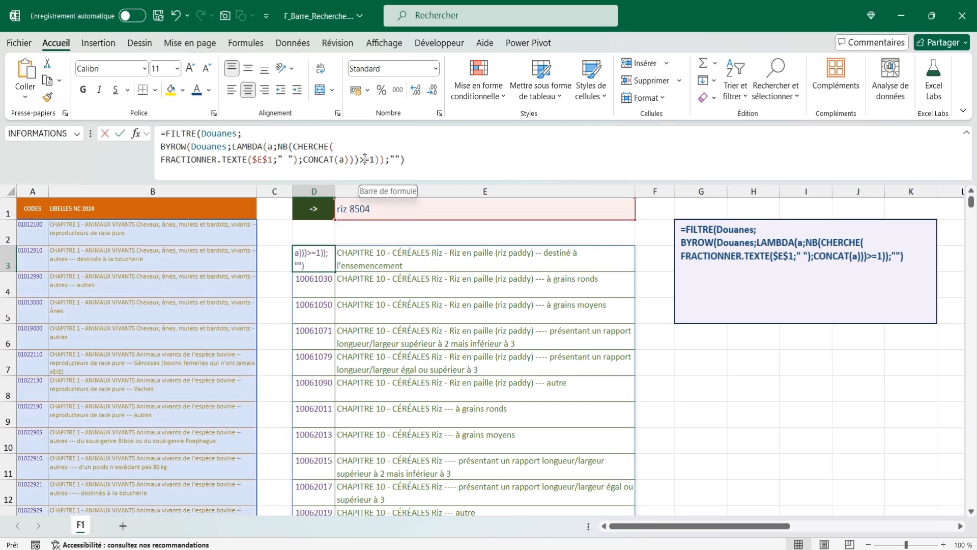
key(BackSpace)
key(Return)
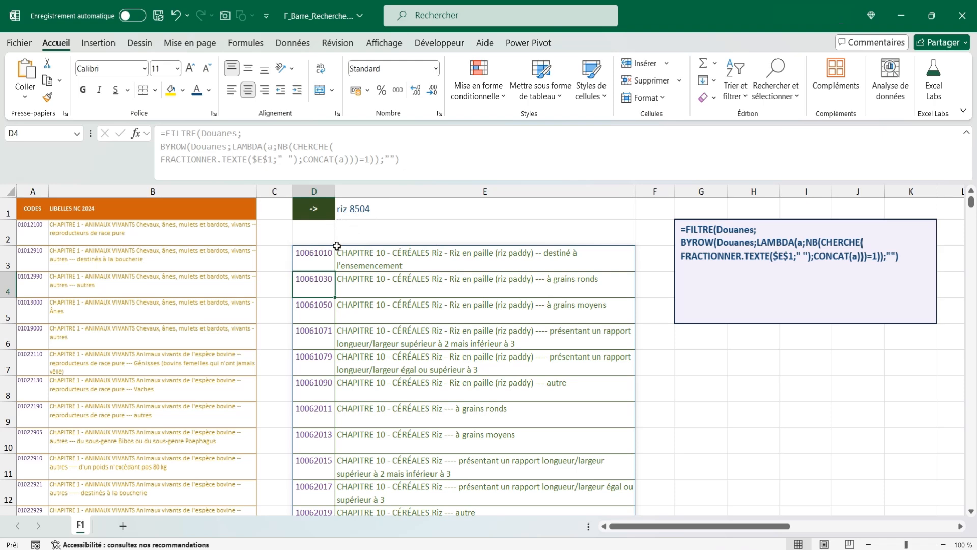
- Change the comparison after NB in D3's formula to =2 so that rows must match both terms
drag(320, 255, 373, 160)
click(373, 161)
key(BackSpace)
text(2)
key(Return)
click(313, 255)
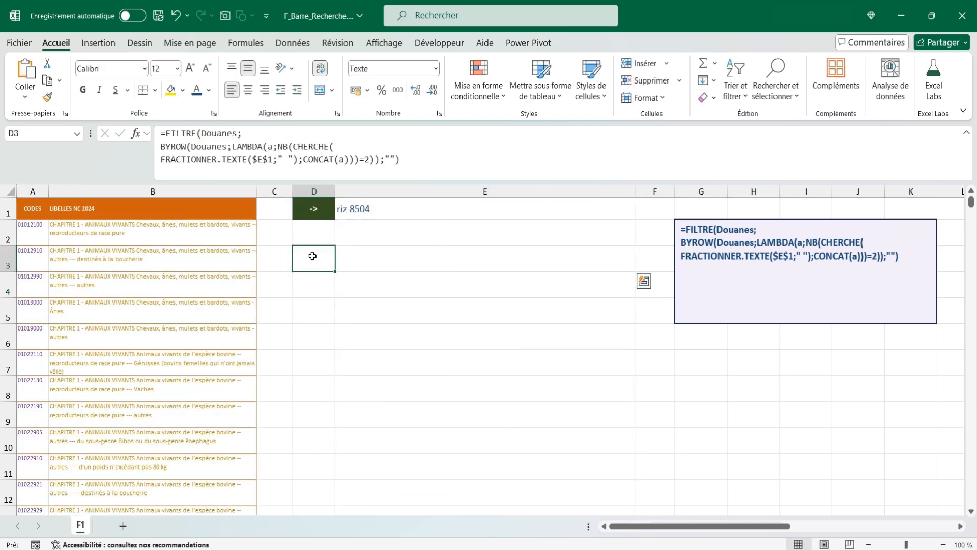
- Set the search terms in E1 to "riz blé" and check the full label of the first filtered row
click(381, 212)
text(riz blé)
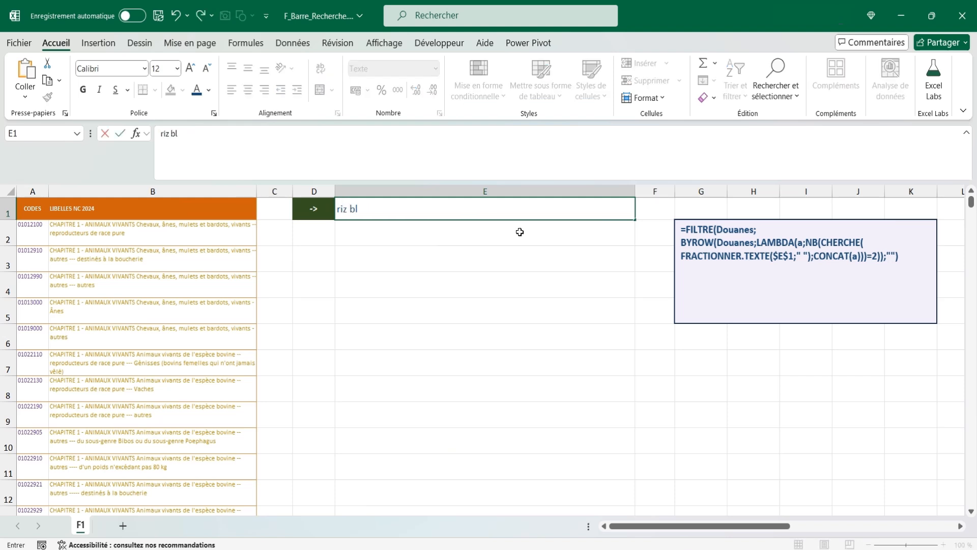
key(Return)
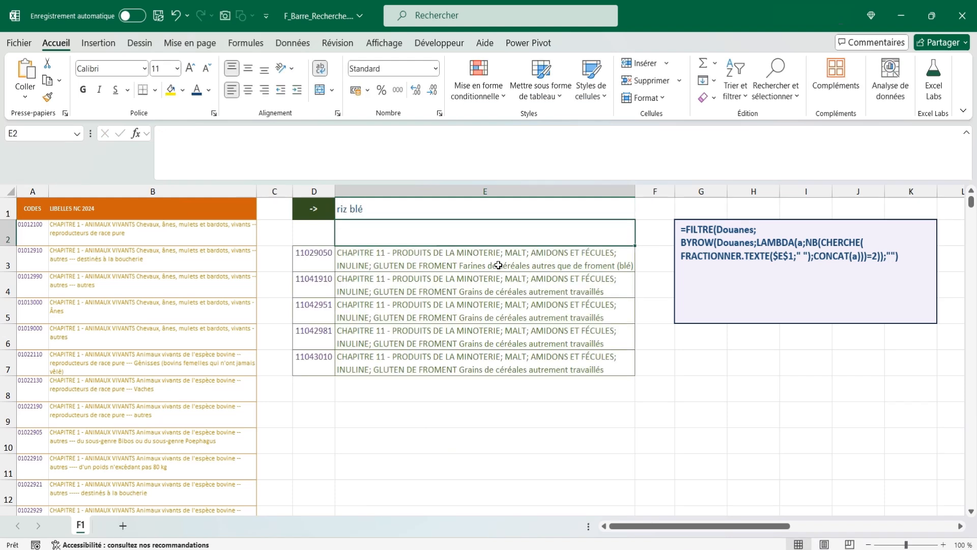
double_click(9, 271)
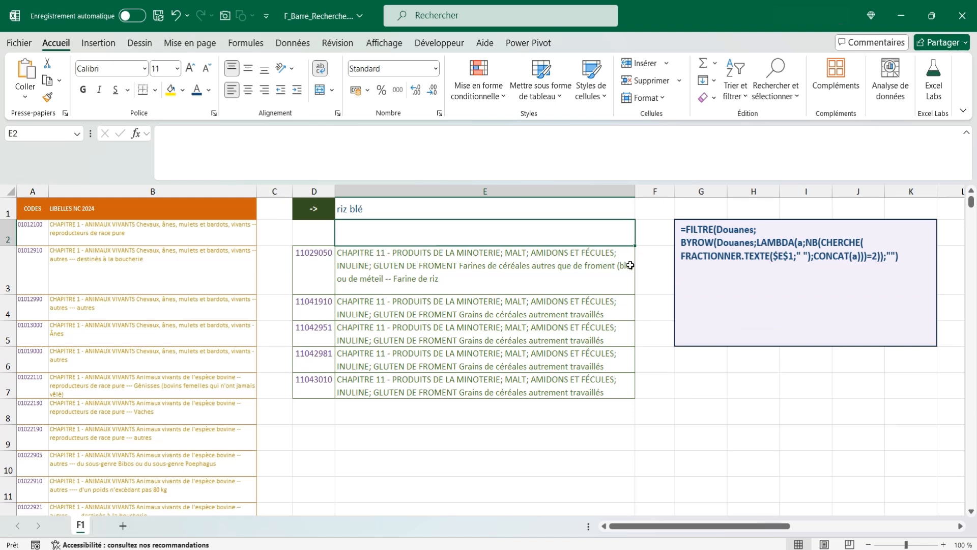
key(ctrl+z)
- Enter 1 in D2 and replace the fixed match count in D3's FILTRE formula with a reference to D2
click(313, 231)
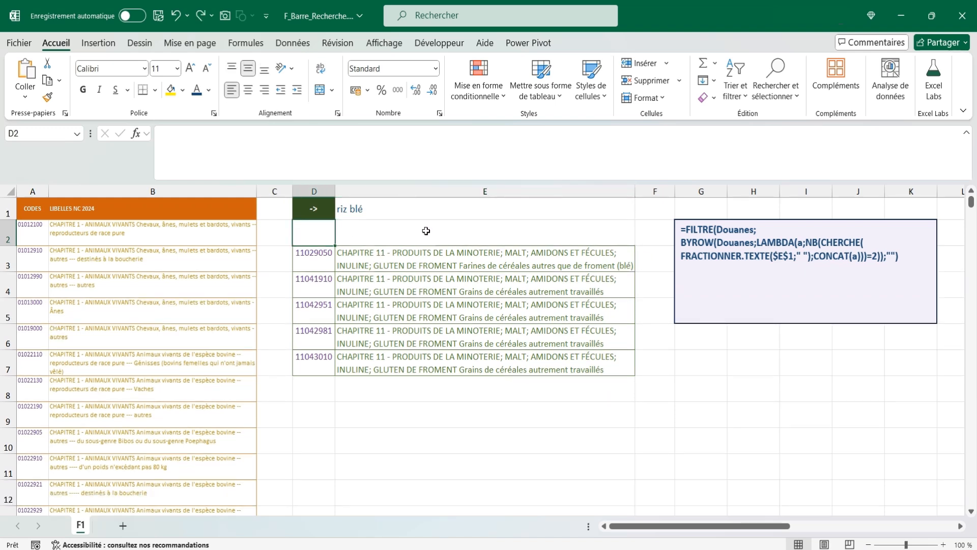
text(1)
key(Return)
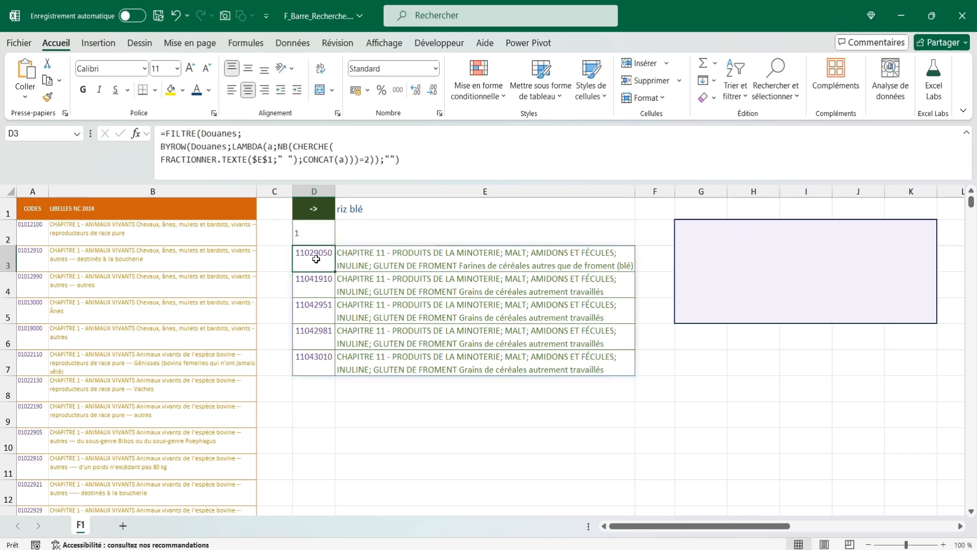
click(367, 160)
key(Delete)
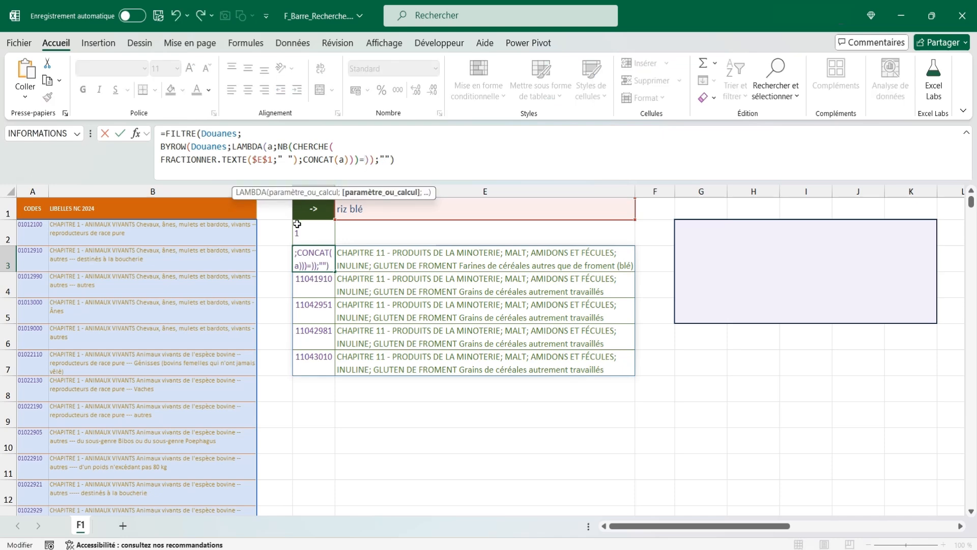
click(302, 231)
key(Return)
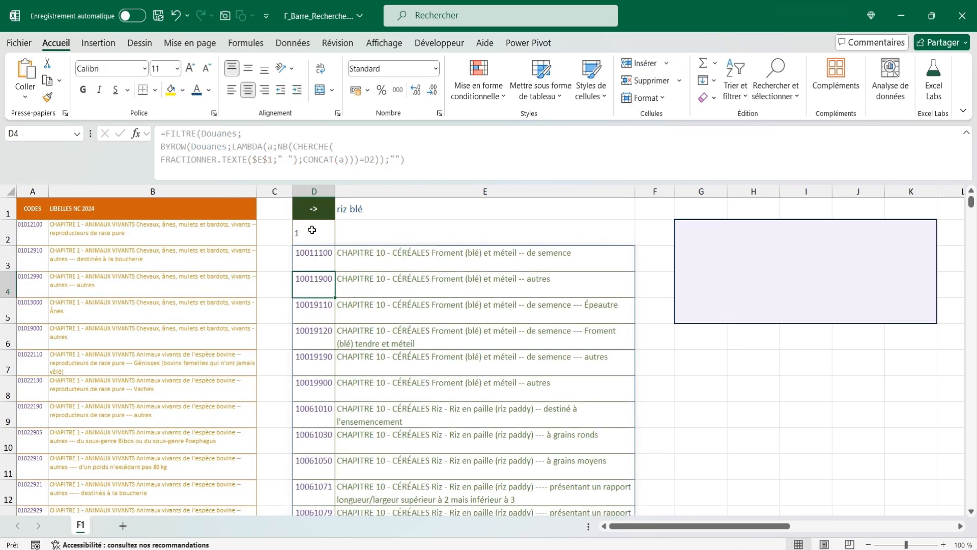
- Center the content of D2 horizontally and set its required number of matches to 2
click(317, 231)
click(248, 89)
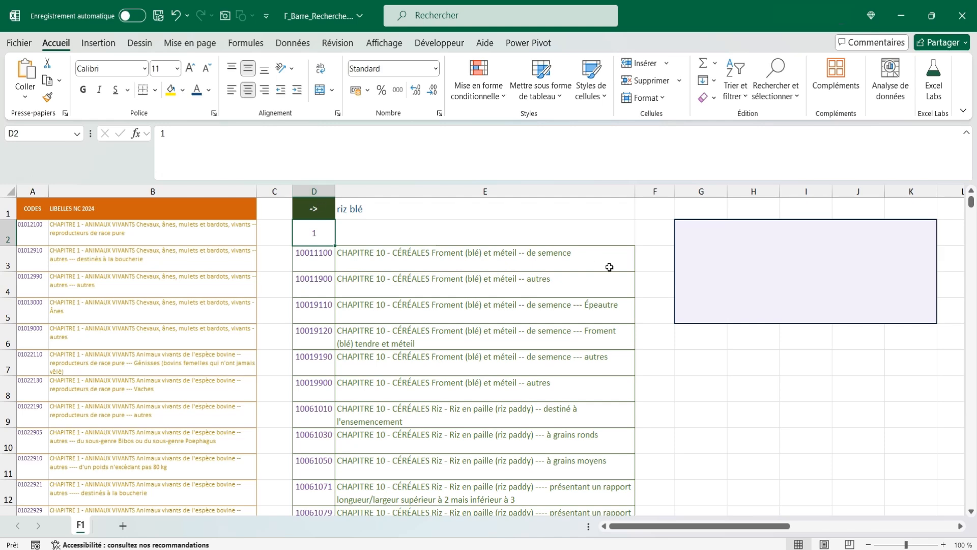
text(2)
key(Return)
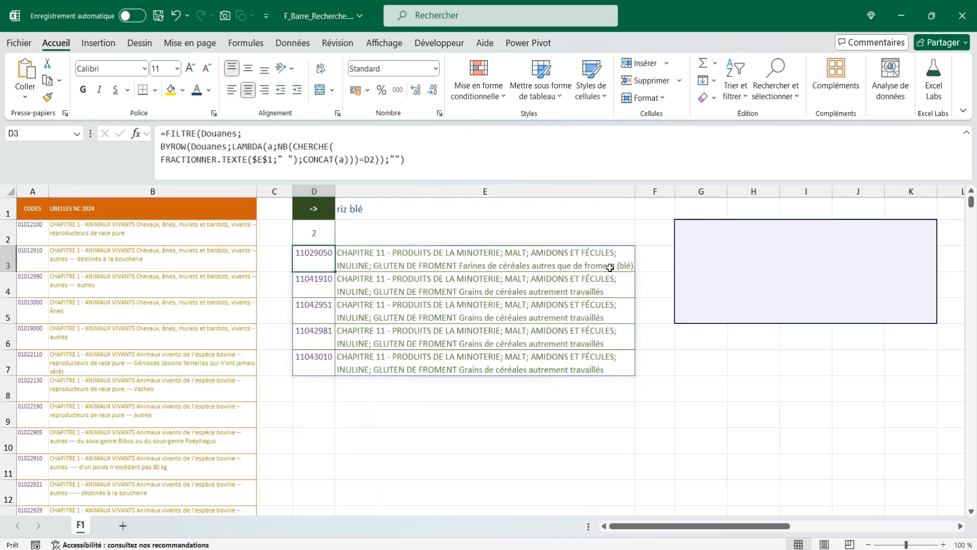
- Insert an ActiveX text box about 263 wide and 24 high over E1, leaving the cell's search terms uncovered
click(405, 239)
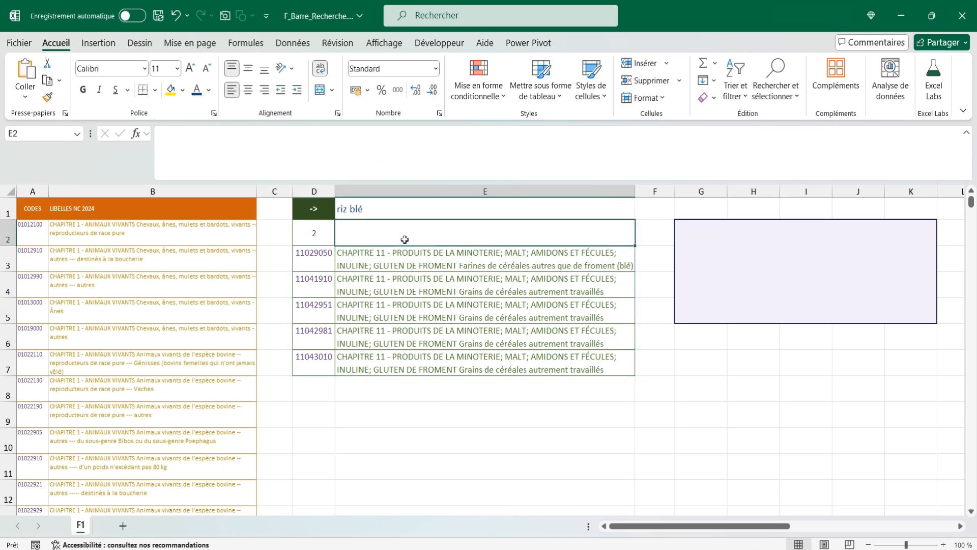
click(450, 46)
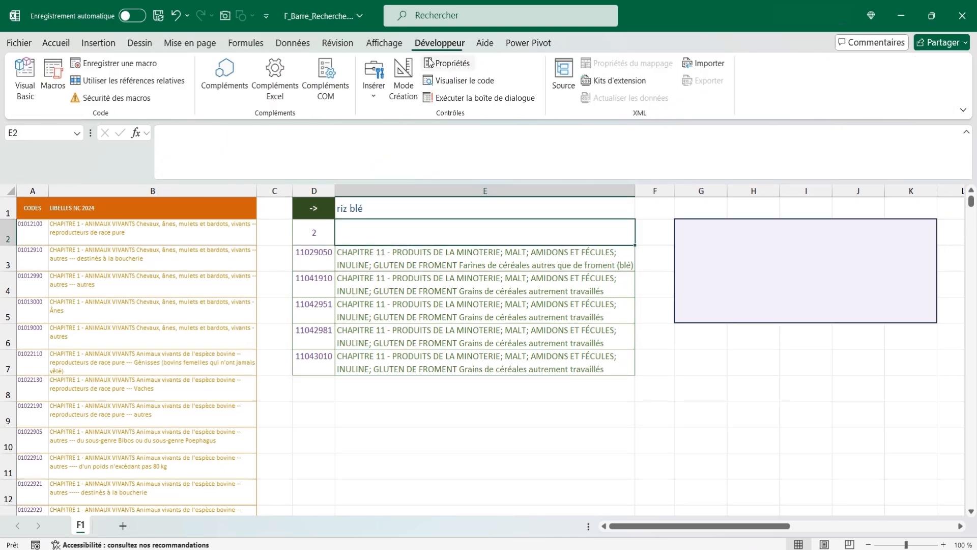
click(374, 96)
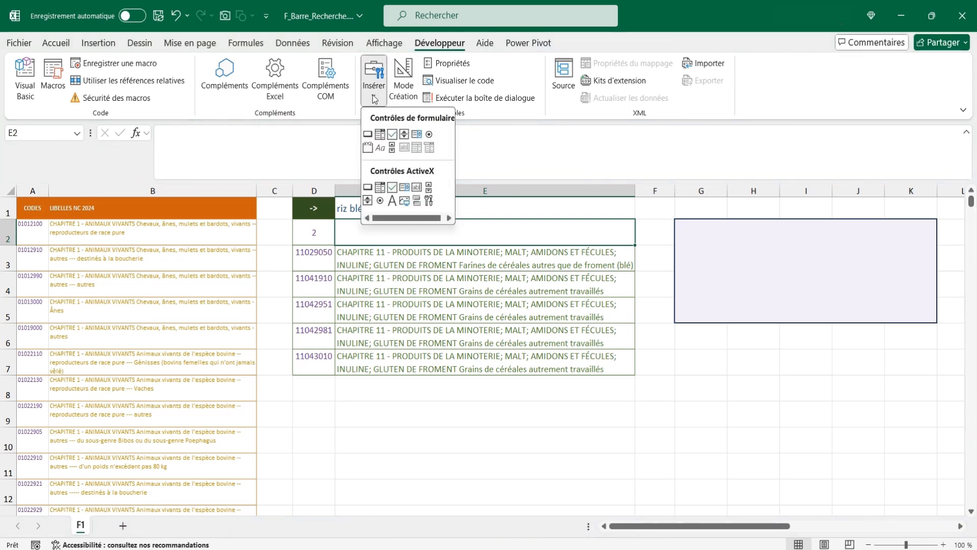
click(417, 190)
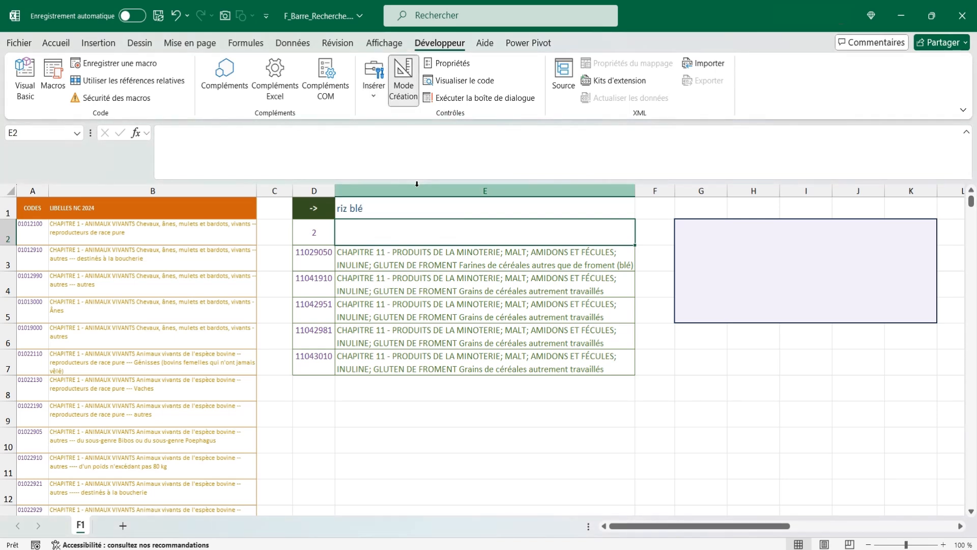
drag(393, 198, 615, 220)
- Set the text box's LinkedCell property to E1 and leave design mode
click(448, 63)
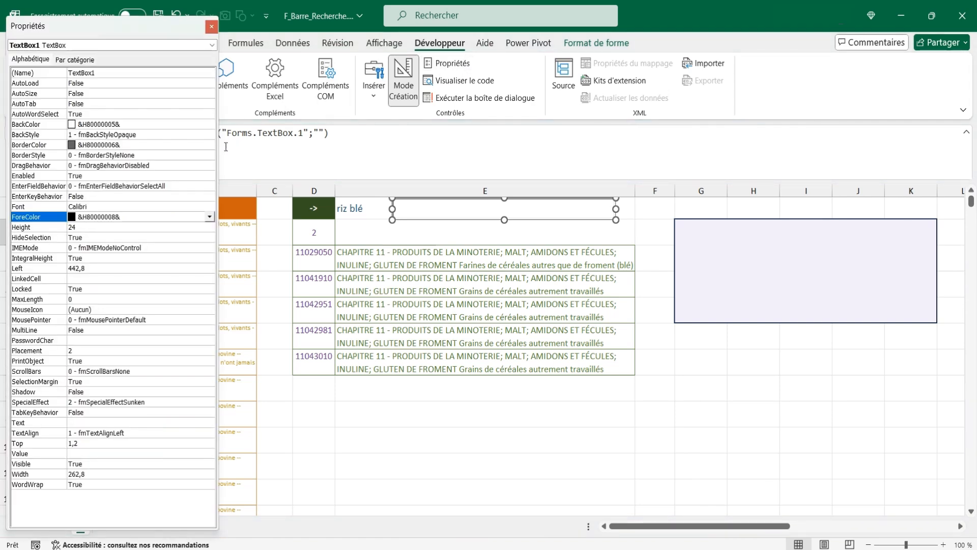
click(83, 280)
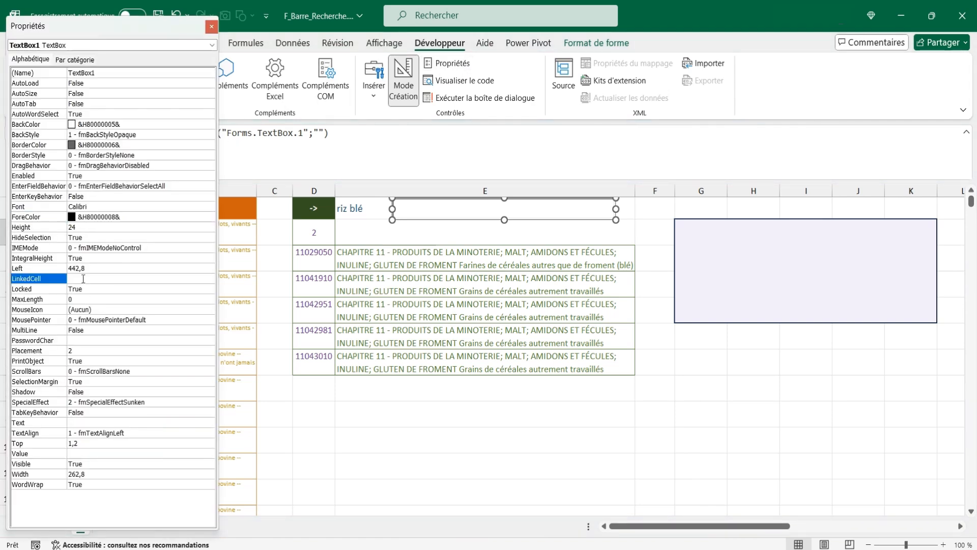
click(83, 279)
text(E1)
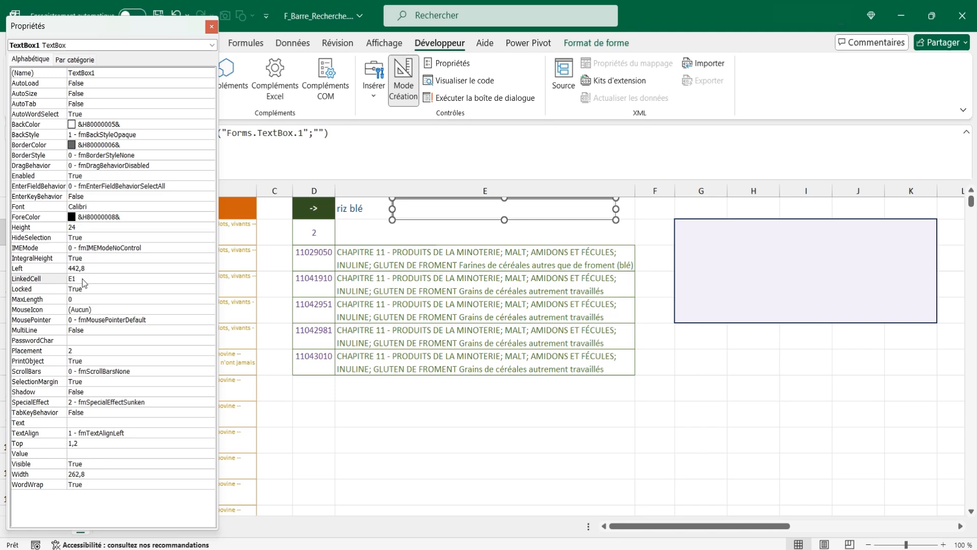
key(Return)
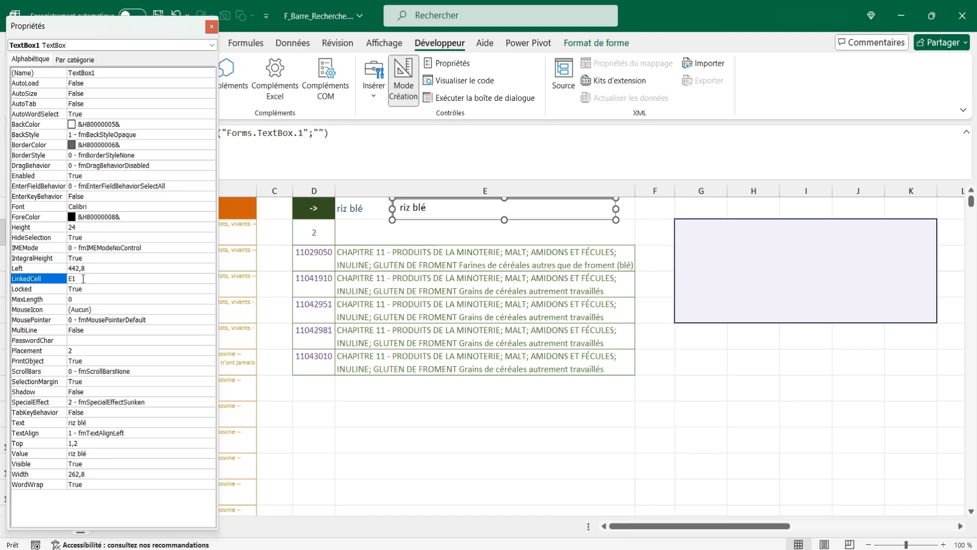
click(211, 27)
click(402, 80)
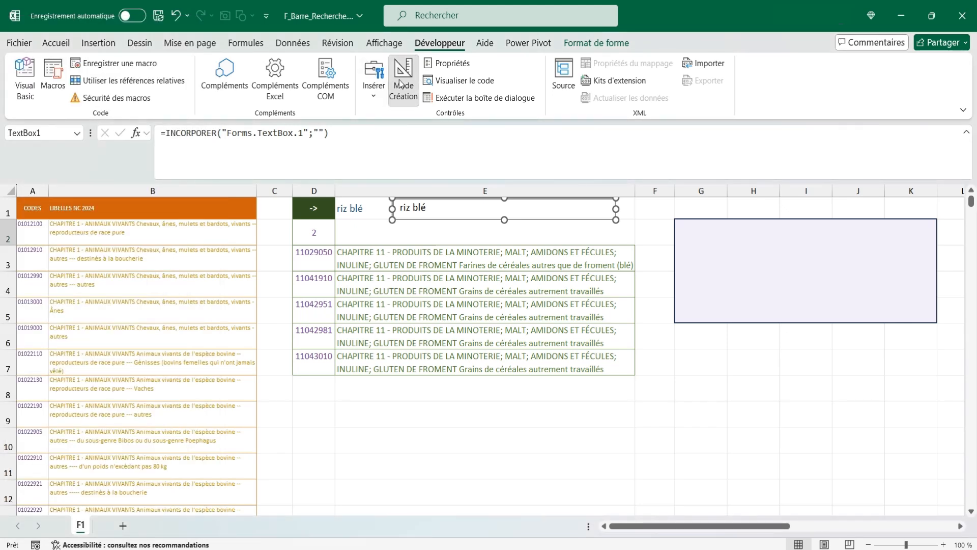
- Shorten the search in the text box to "riz" and set the required matches in D2 to 1
click(448, 207)
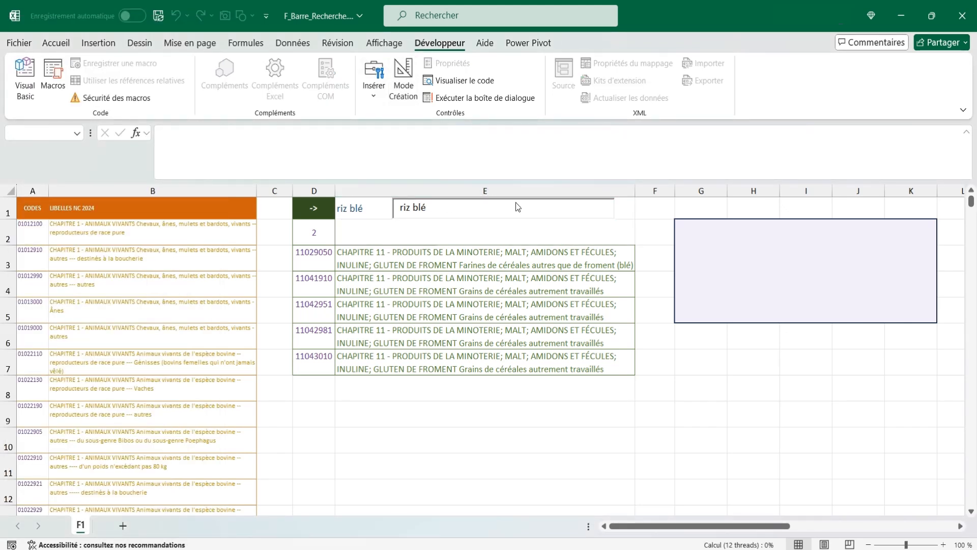
key(BackSpace)
key(BackSpace)
key(BackSpace)
key(BackSpace)
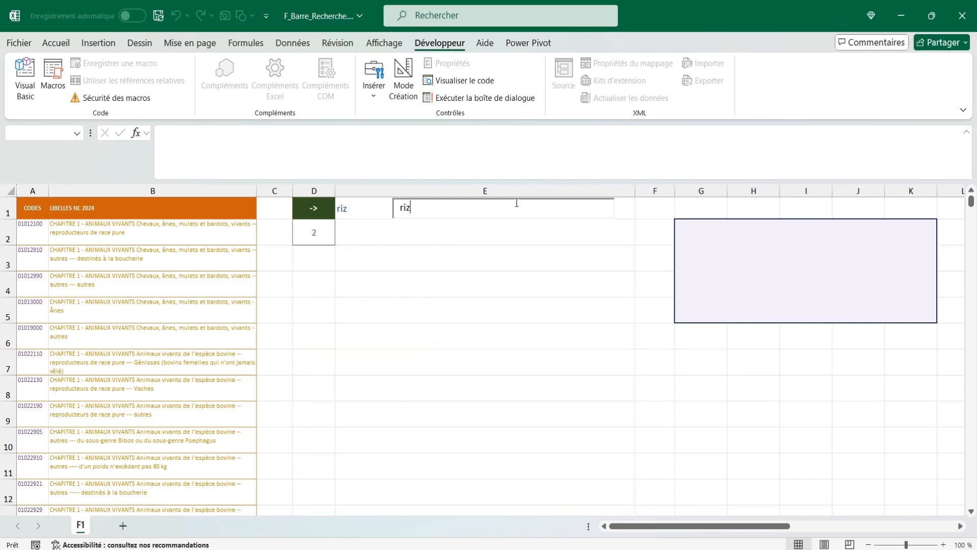
click(318, 231)
text(1)
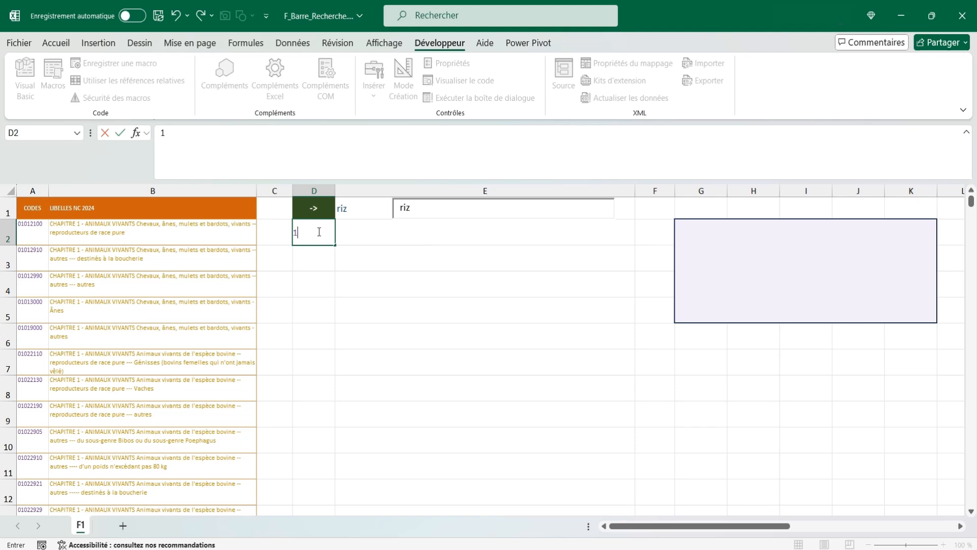
key(Return)
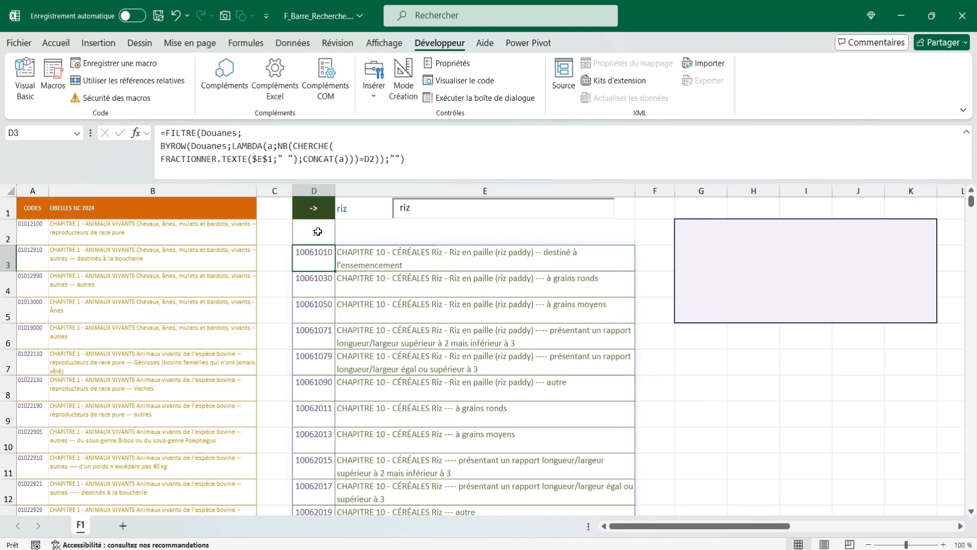
- Extend the text box search to "riz paille" and set the required matches in D2 to 2
click(430, 209)
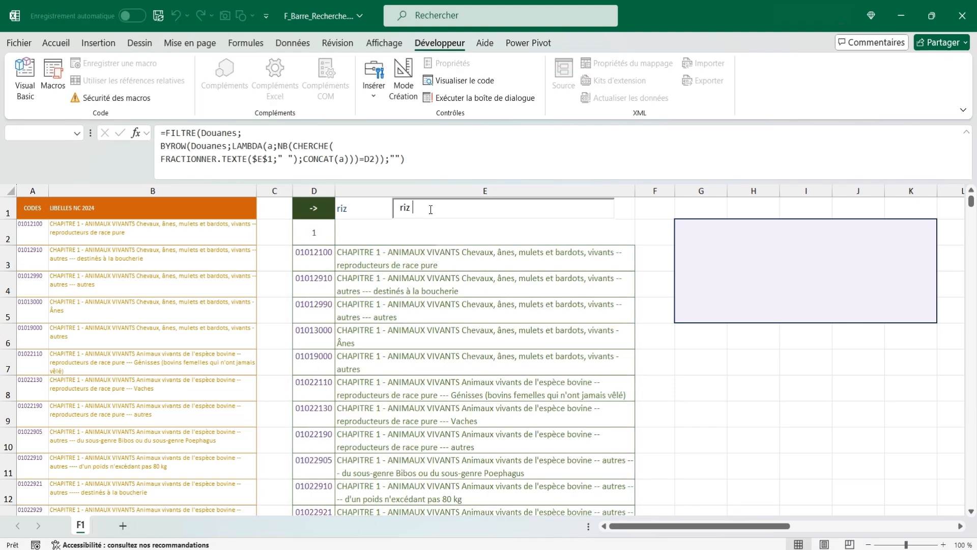
text(paille)
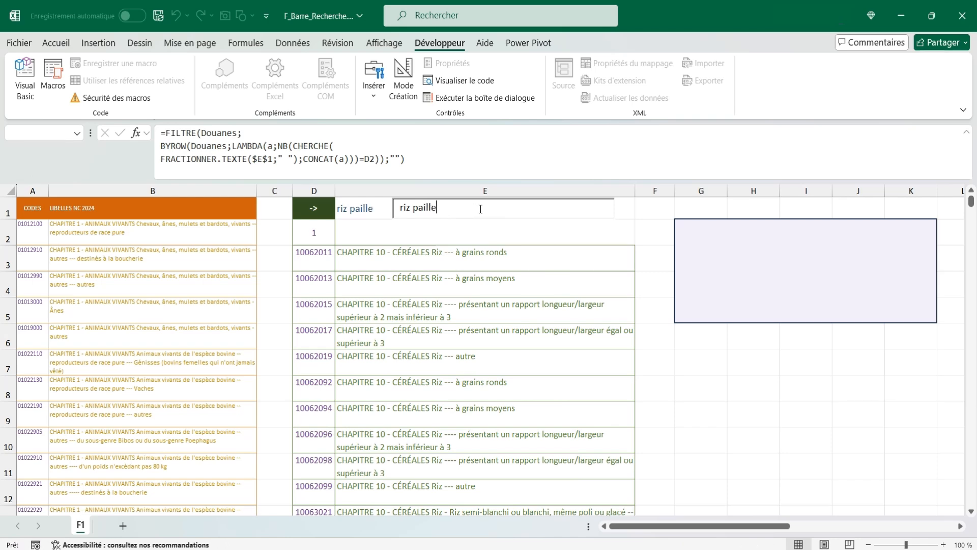
click(311, 237)
text(2)
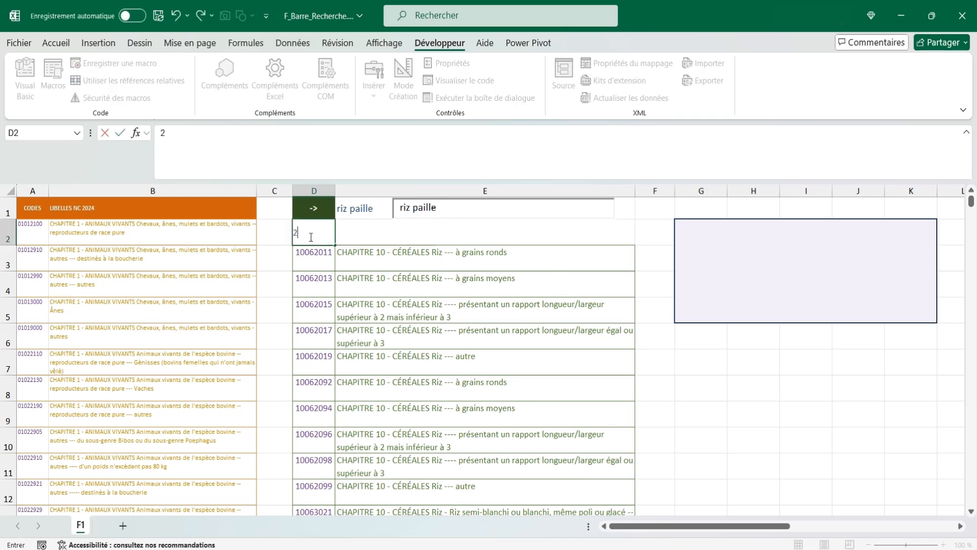
key(Return)
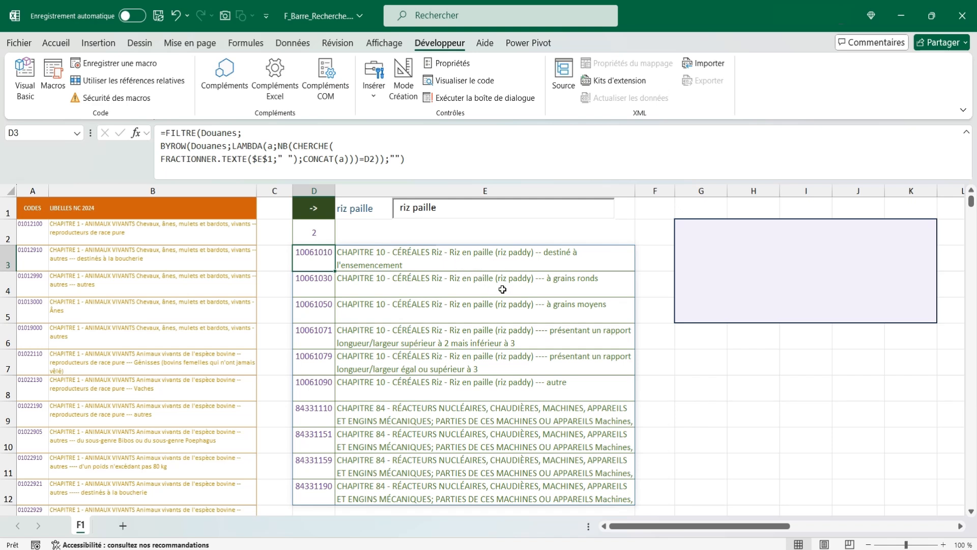
- Extend the text box search to "riz paille moyen" and set the required matches in D2 to 3
click(456, 209)
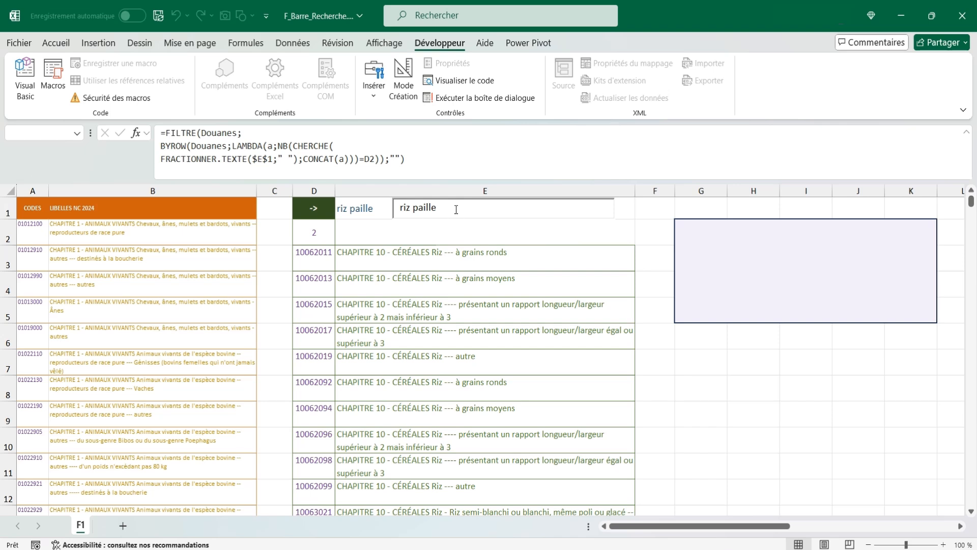
text(moyen)
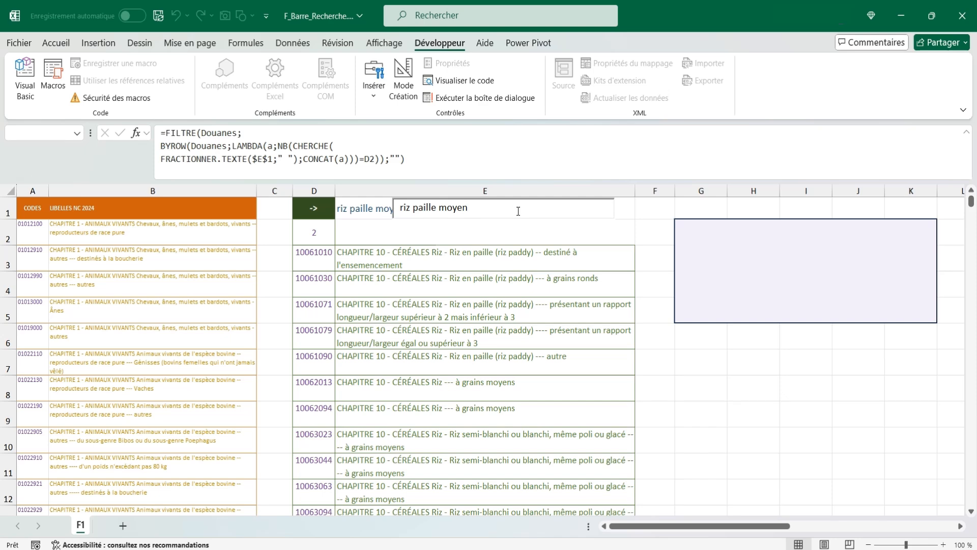
click(316, 231)
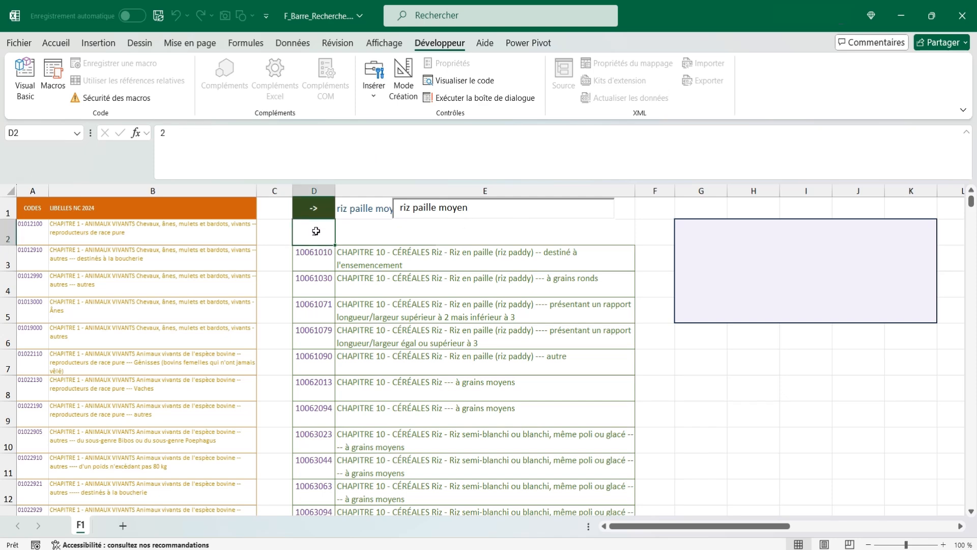
text(3)
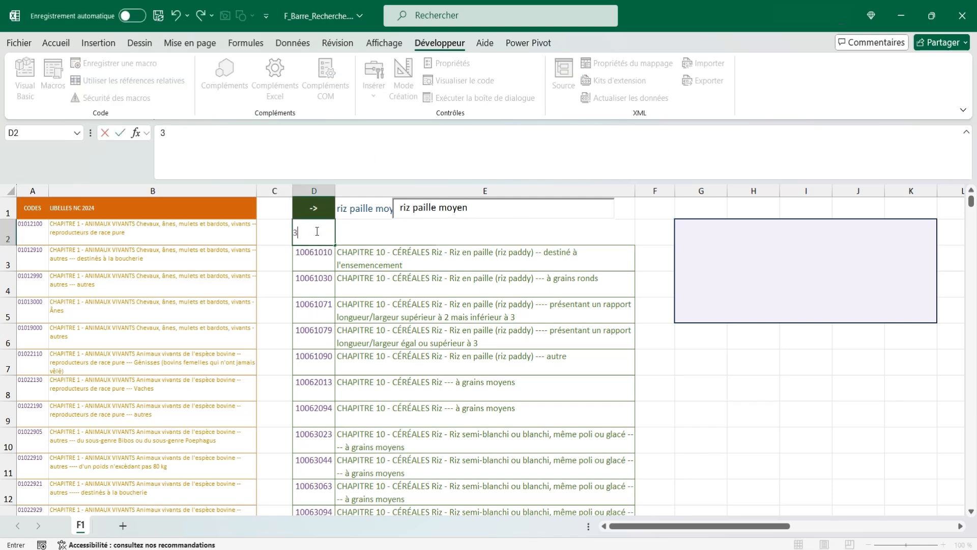
key(Return)
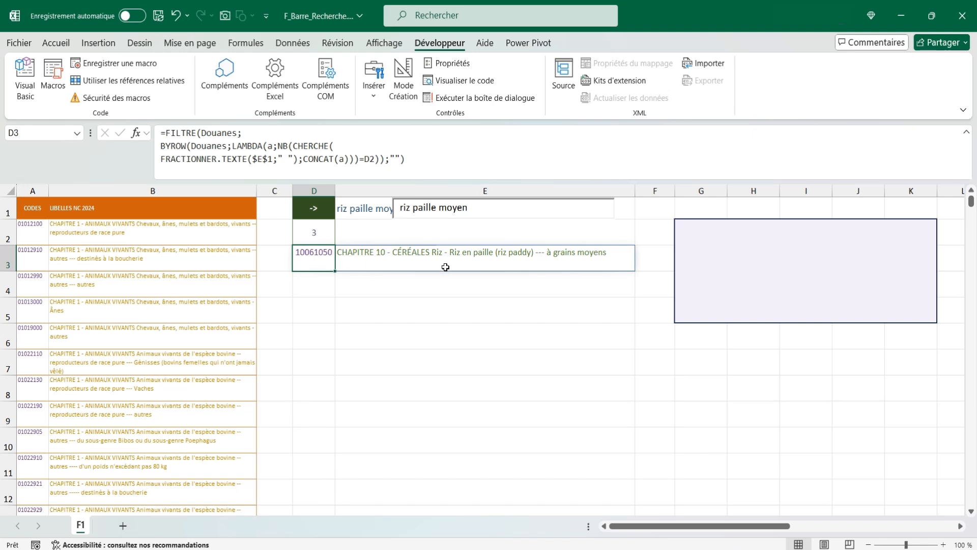
- In design mode, enlarge the text box to start at column E's left edge and span rows 1 and 2, then exit design mode
click(403, 82)
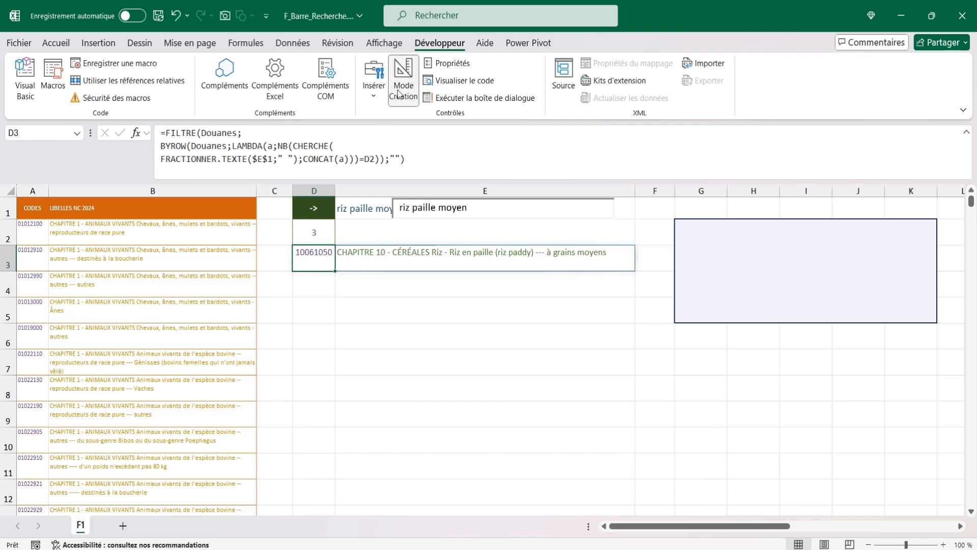
click(406, 211)
drag(392, 209, 337, 209)
drag(476, 220, 475, 241)
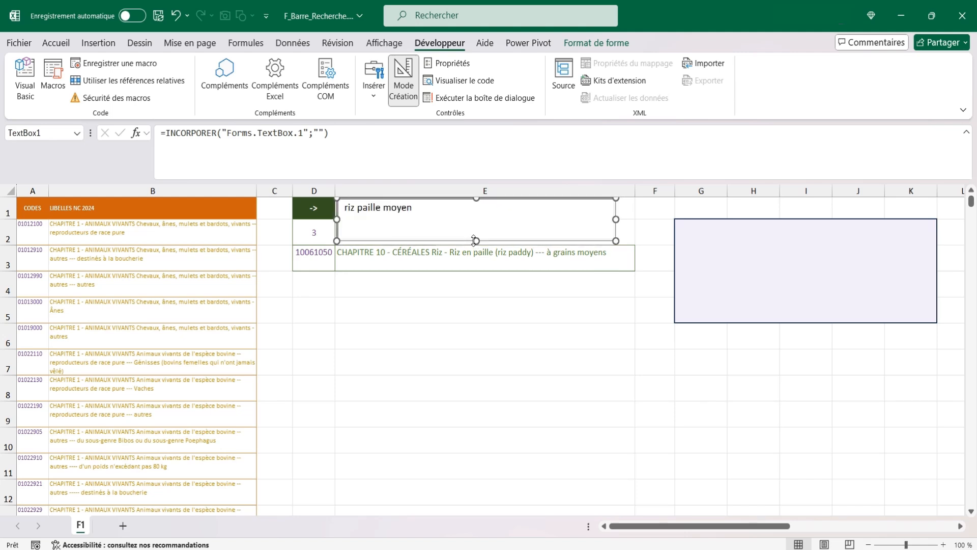
click(314, 290)
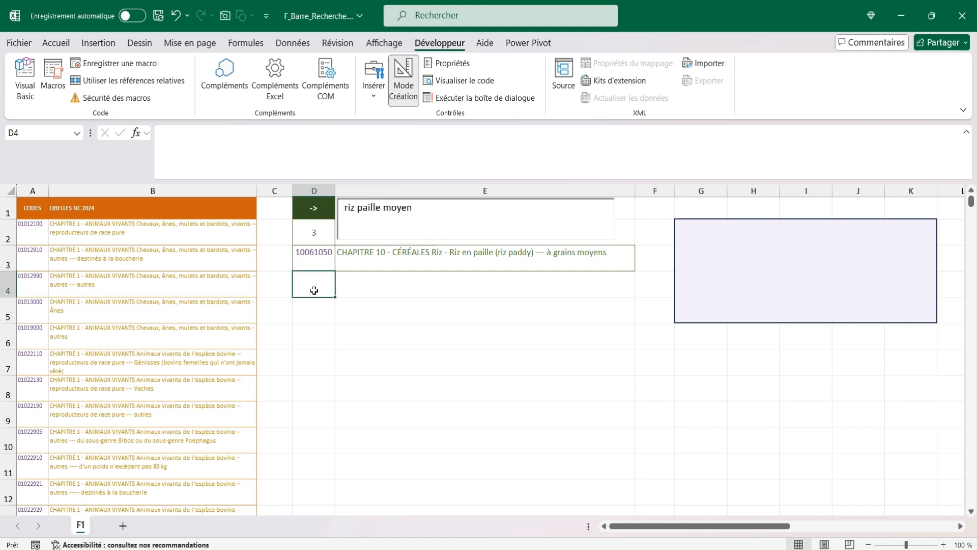
click(429, 207)
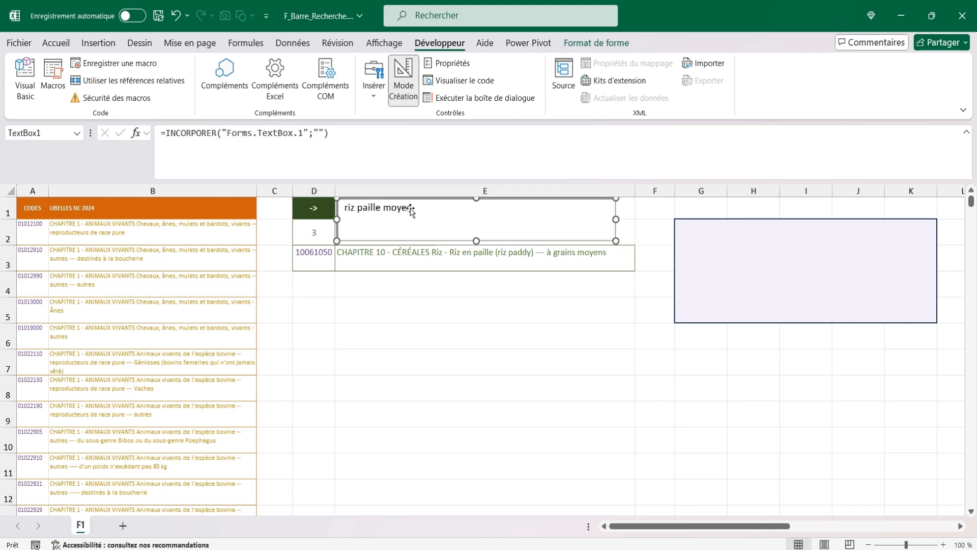
click(409, 95)
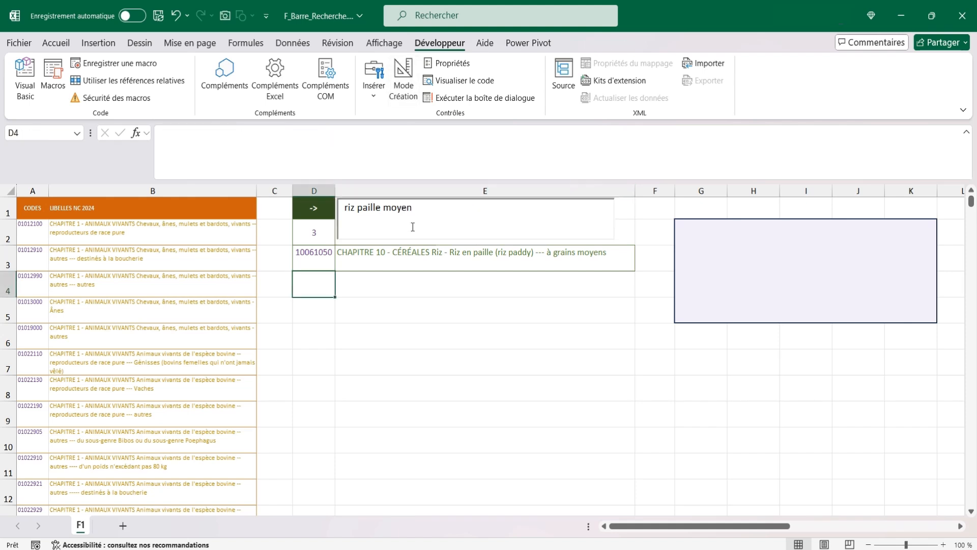
- Replace "moyen" with "ronds" in the text box so the search reads "riz paille ronds"
click(411, 209)
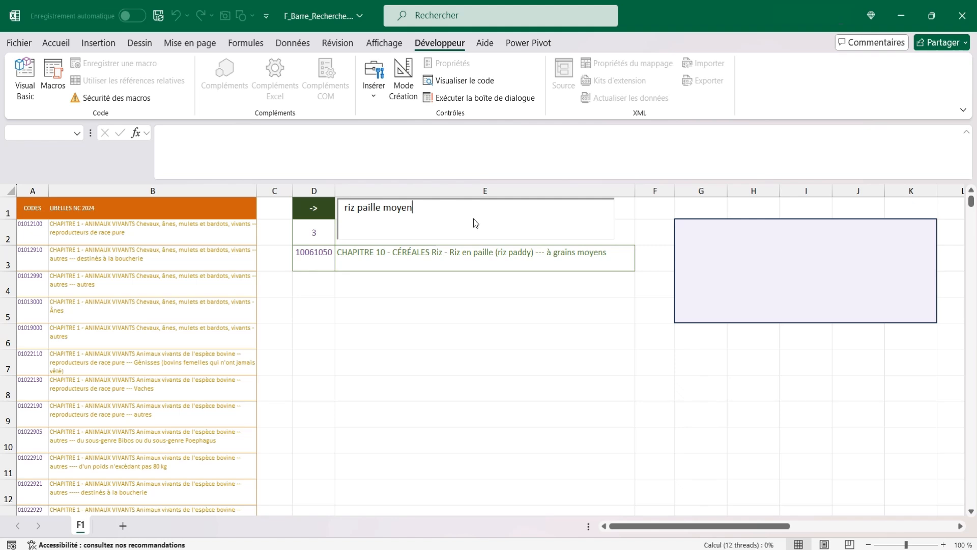
key(BackSpace)
key(BackSpace)
key(BackSpace)
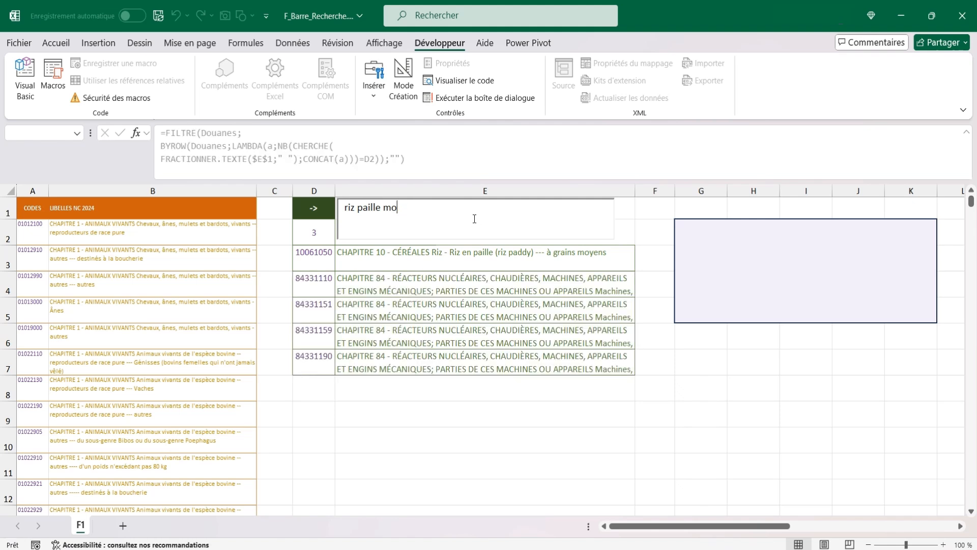
key(BackSpace)
key(BackSpace)
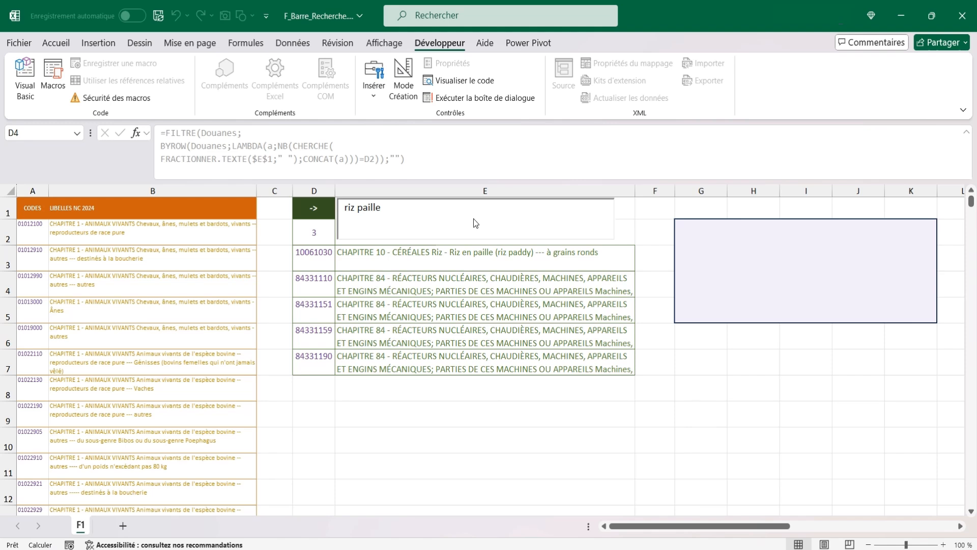
text(ronds)
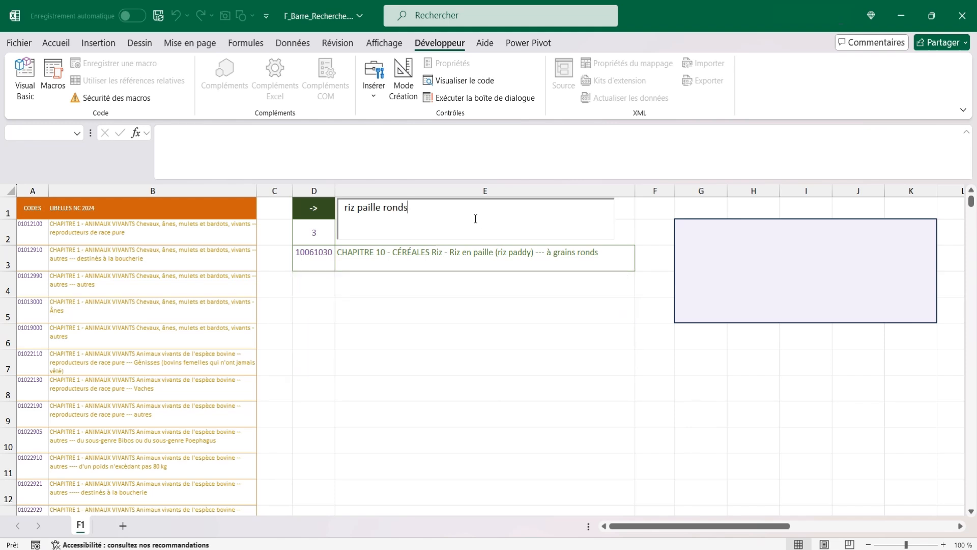
- Set the required number of matches in D2 to 2 for the three-term search
click(319, 231)
text(2)
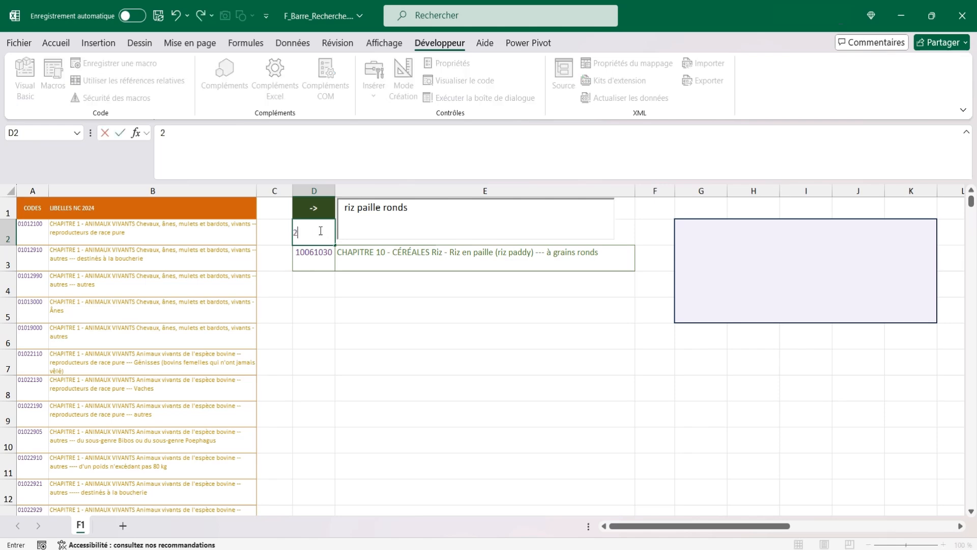
key(Return)
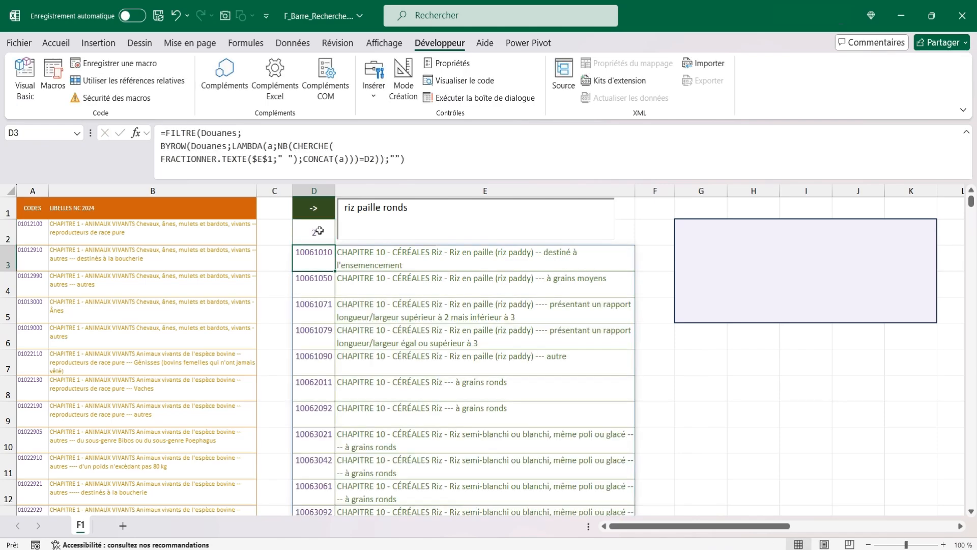